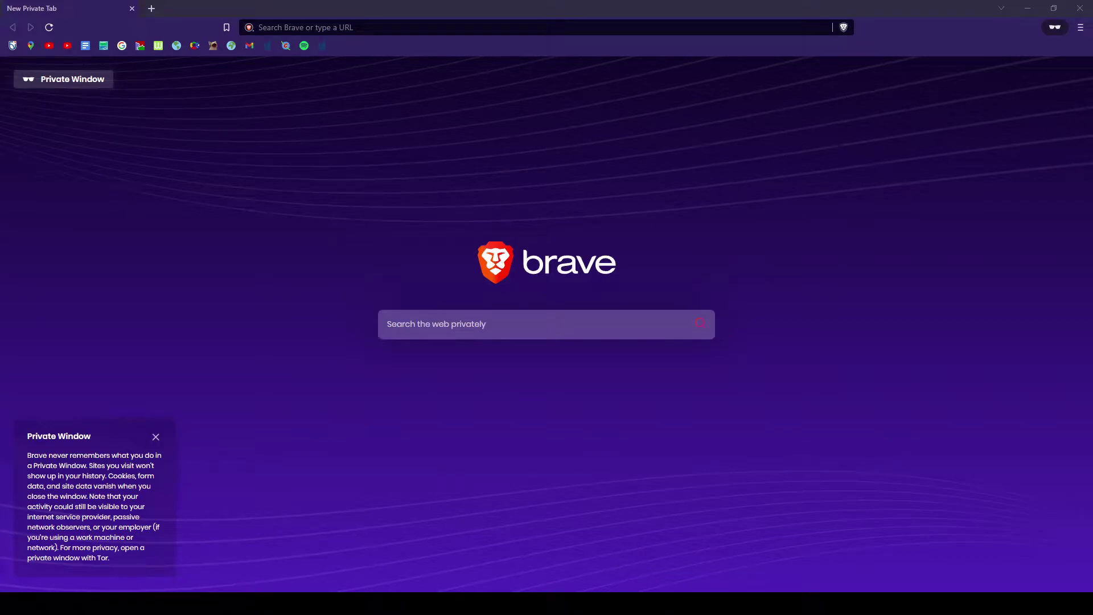
Search the web for "map chart"
left_click(387, 323)
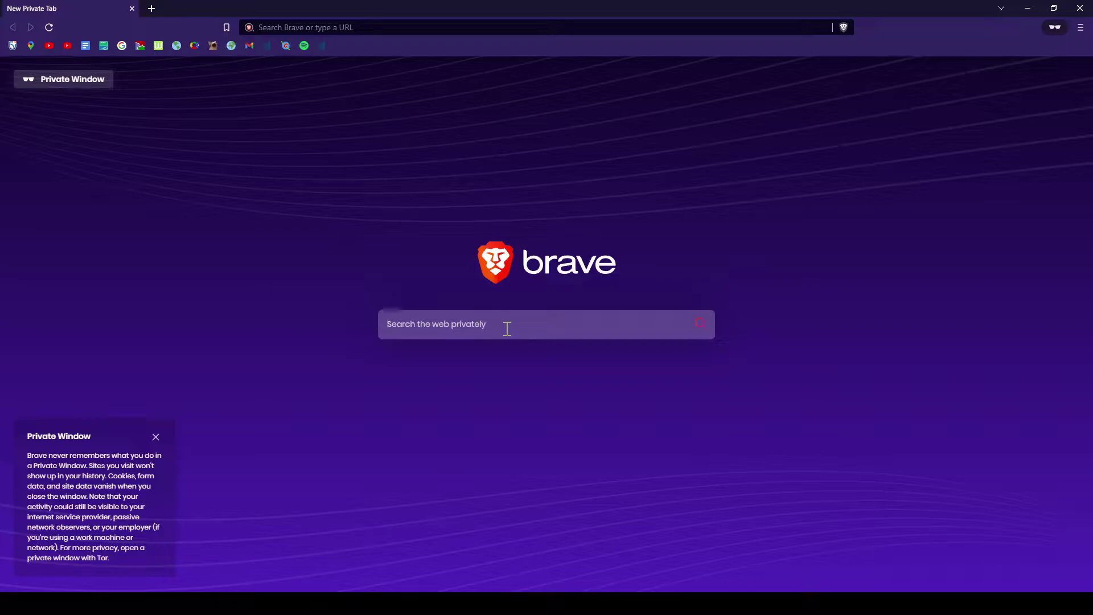
type("map chart")
key("Return")
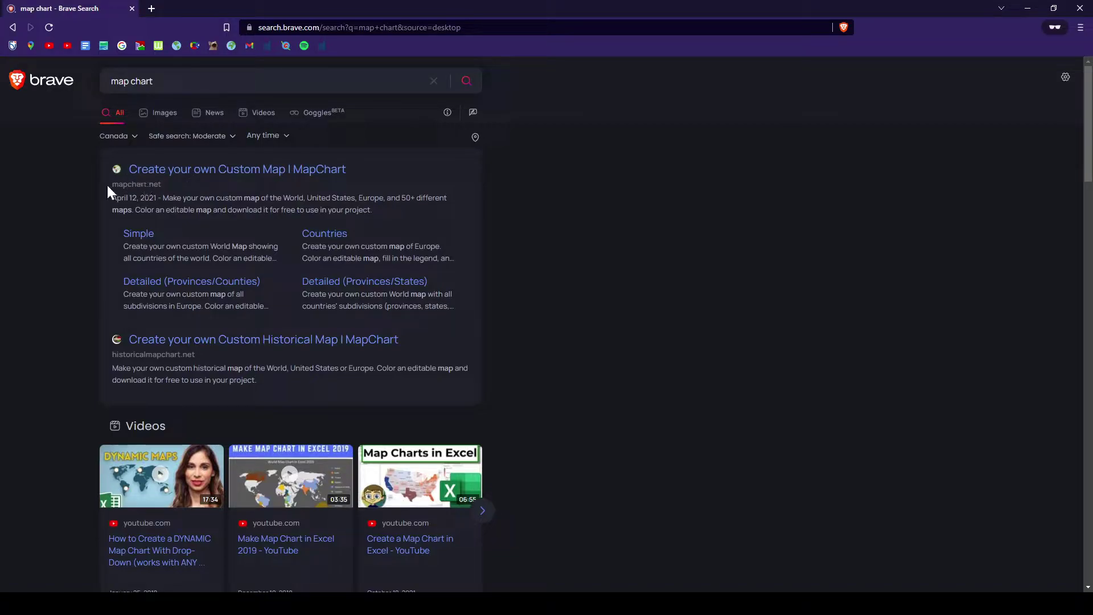
Open MapChart's simple World map from the search results and permanently dismiss the autosave notice
left_click(166, 169)
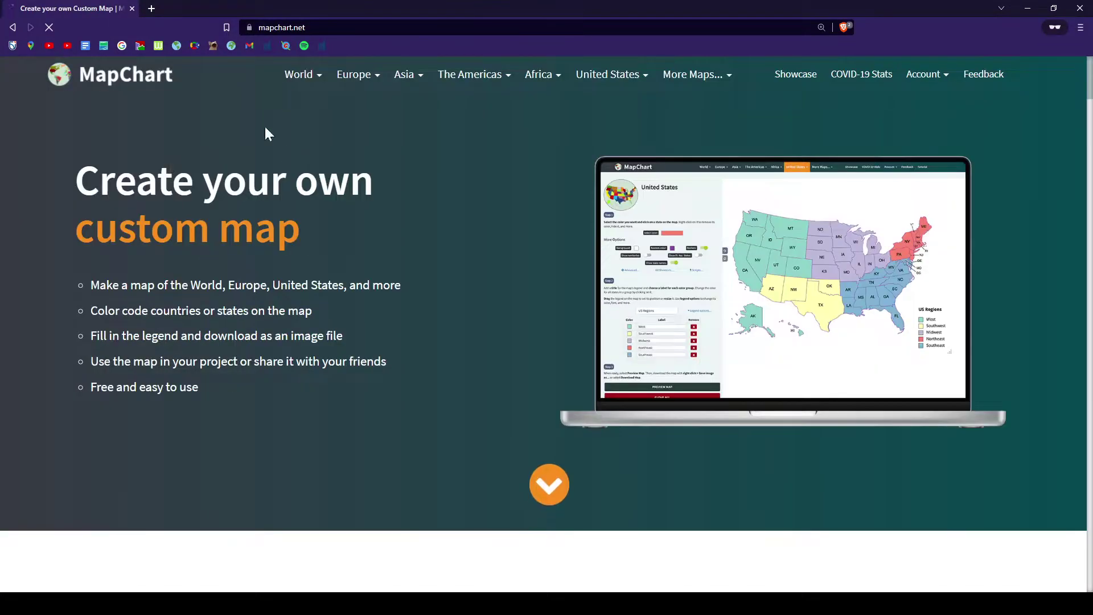
left_click(300, 78)
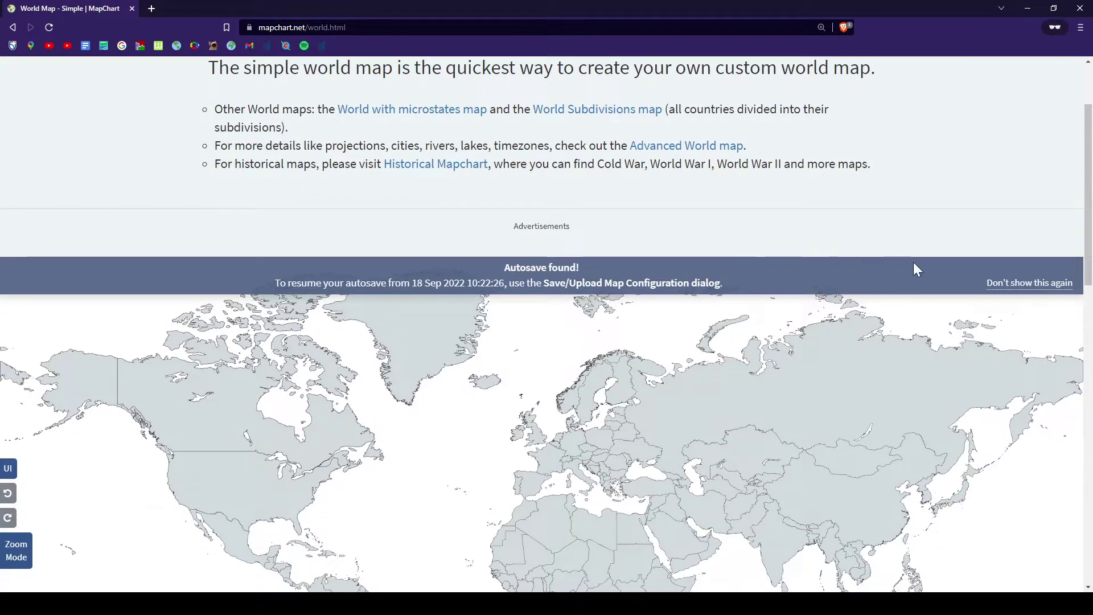
left_click(1029, 283)
Generate the preview of the uncoloured world map and download it as an image
scroll(497, 347, "down", 3)
scroll(497, 347, "down", 5)
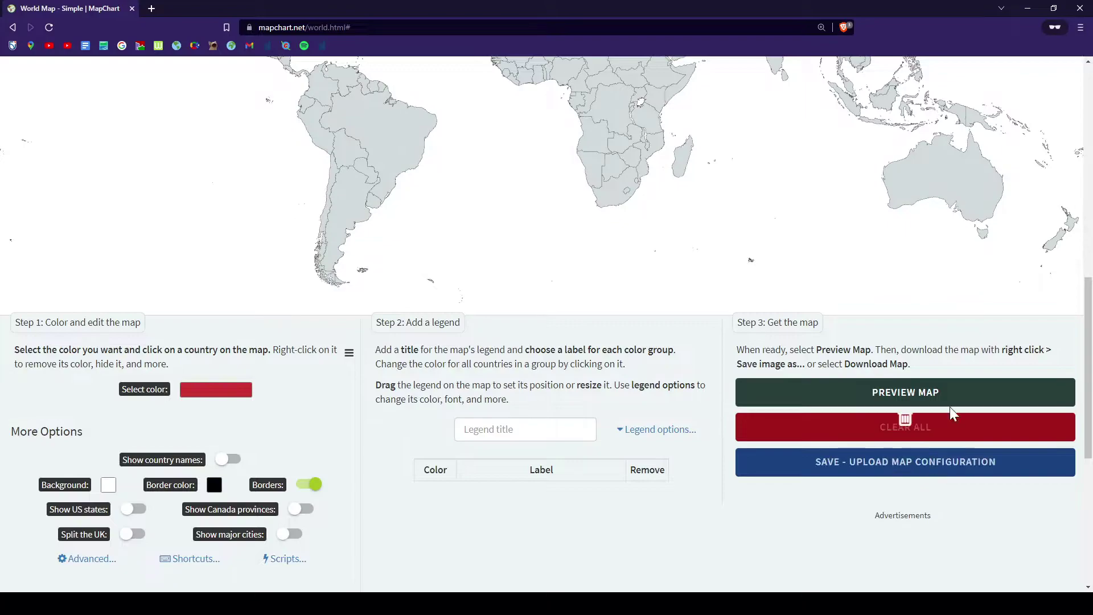
left_click(907, 391)
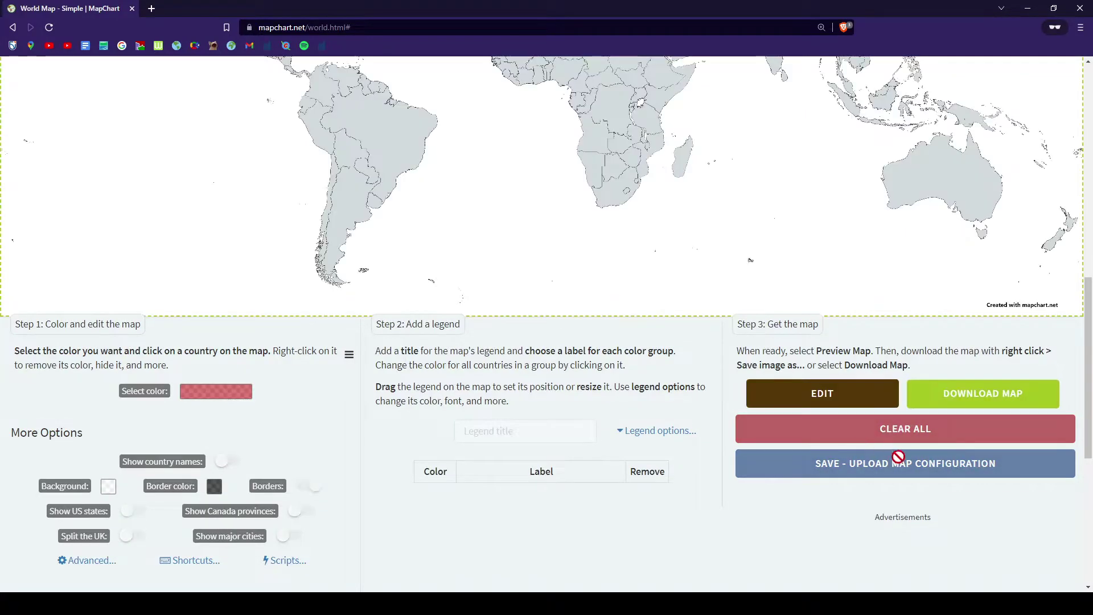
left_click(982, 393)
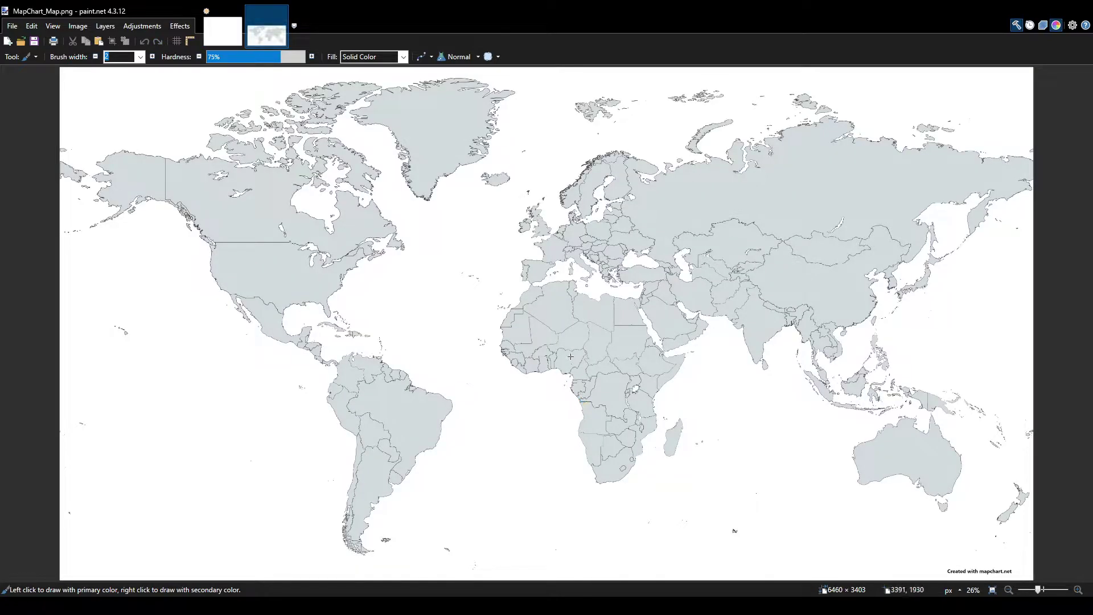
Try a Paint Bucket fill of light blue on the Atlantic Ocean at 50% tolerance and undo it
scroll(719, 344, "up", 2)
scroll(714, 398, "down", 3)
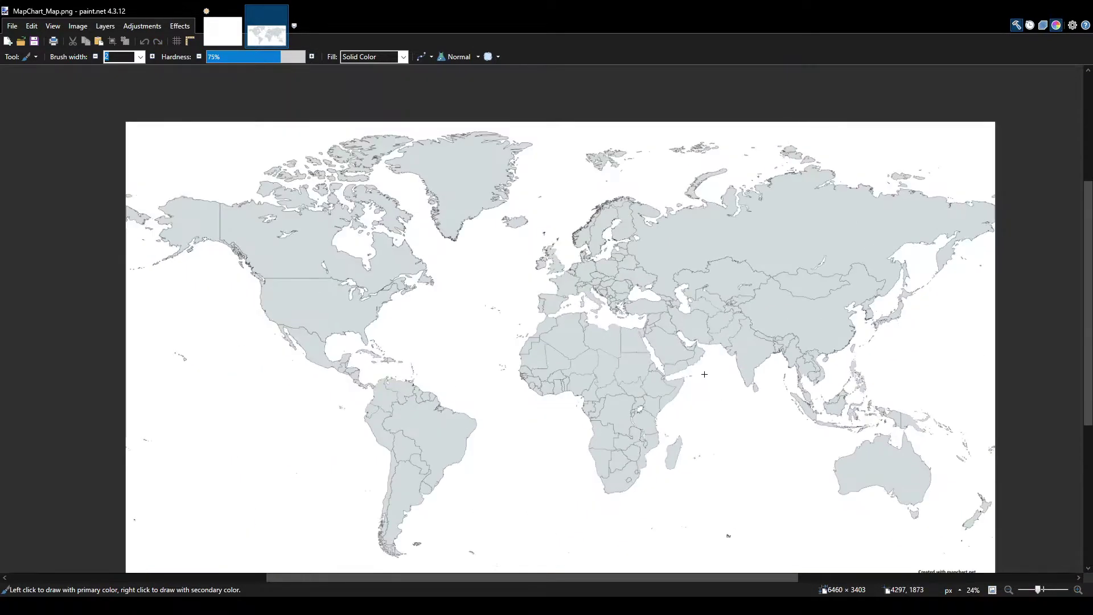
key("f")
scroll(677, 382, "down", 2)
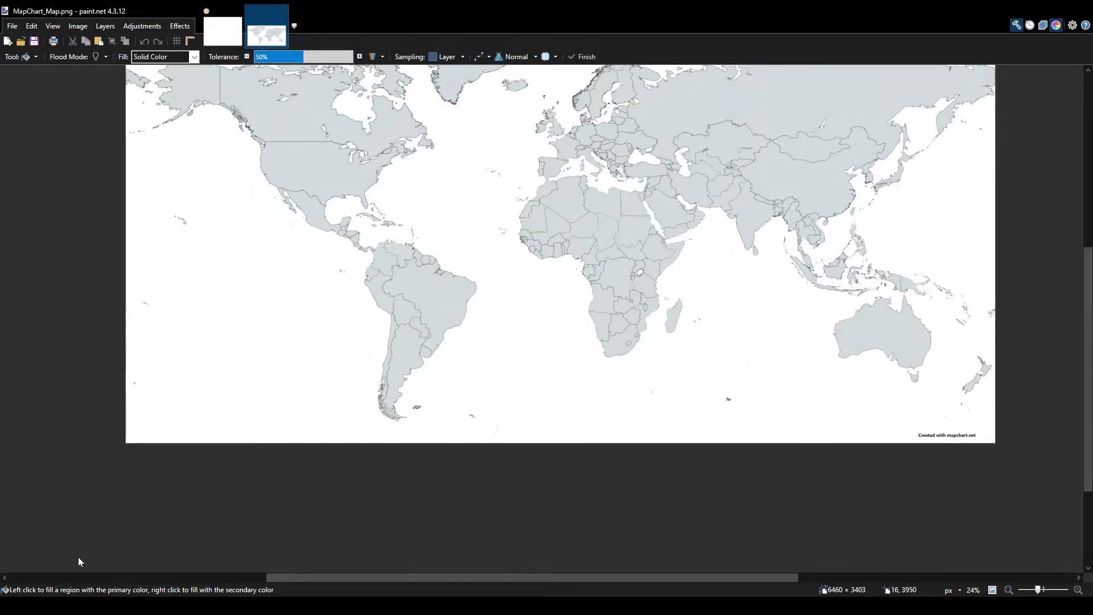
scroll(498, 333, "up", 2)
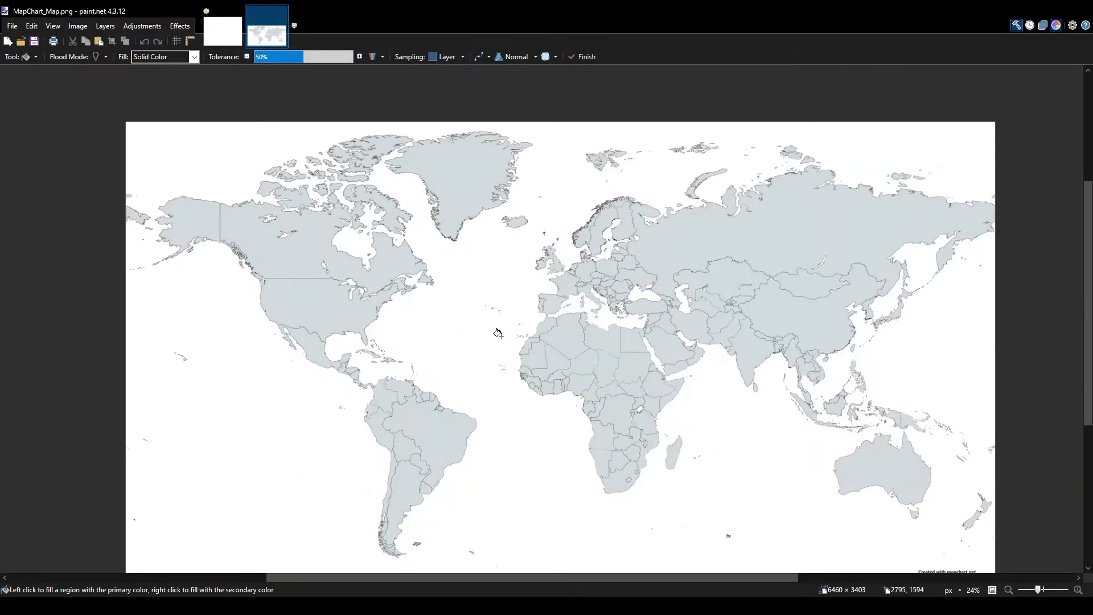
left_click(437, 341)
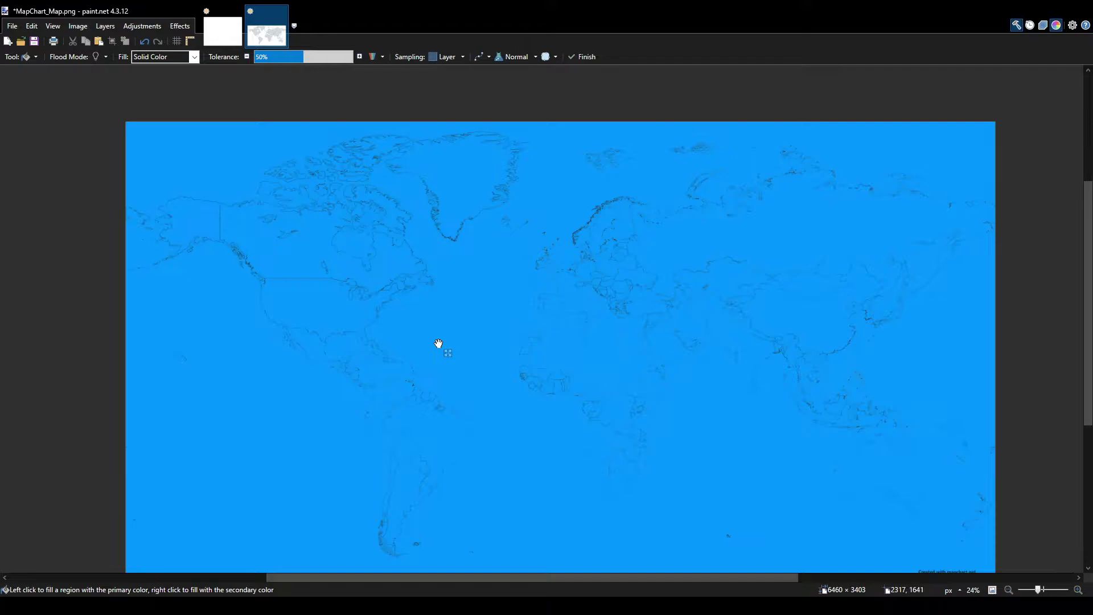
scroll(439, 343, "up", 5)
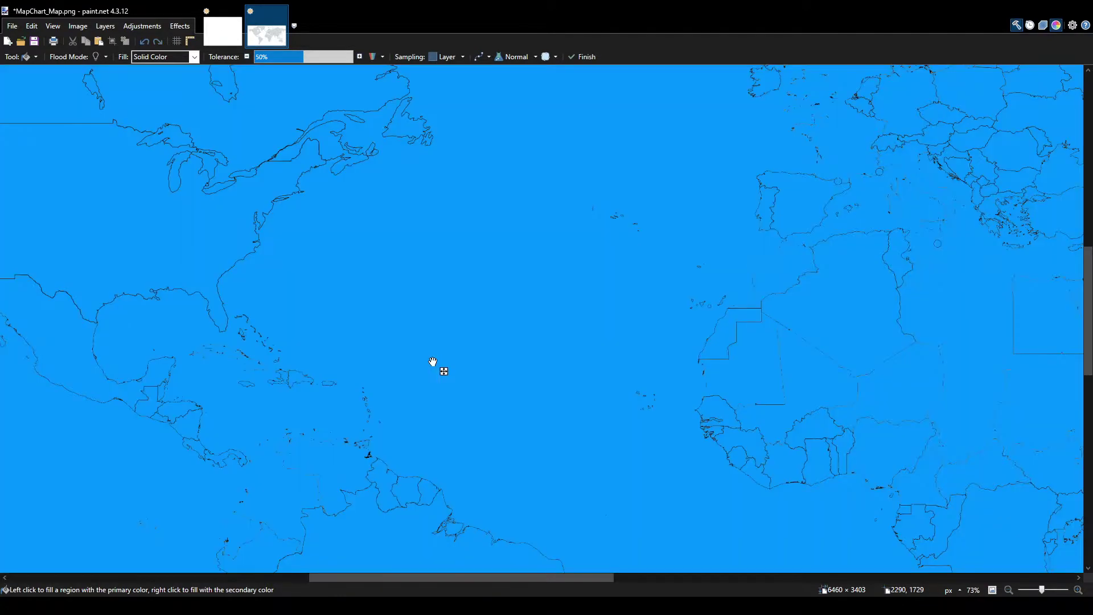
key("ctrl+z")
Set the Paint Bucket tolerance to 25% and fill the oceans with light blue
left_click(268, 56)
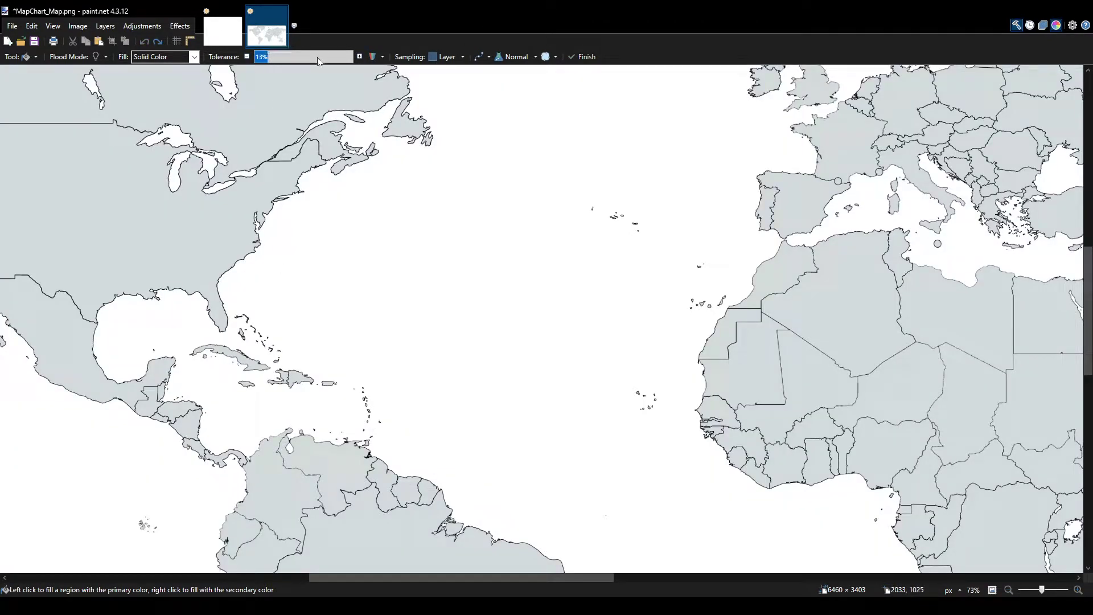
left_click(360, 57)
left_click(514, 186)
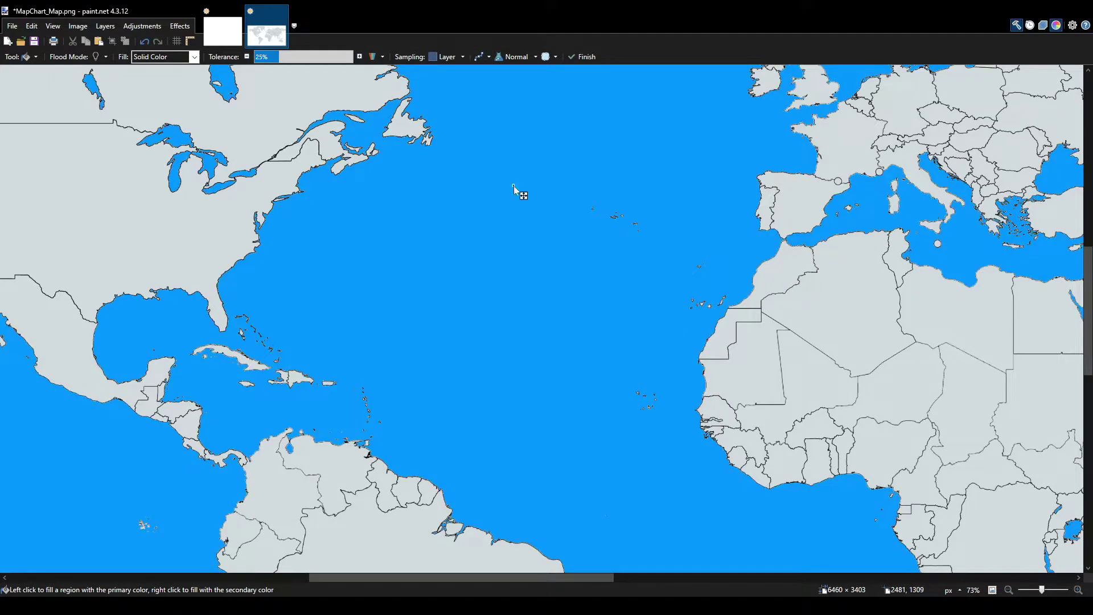
With the Recolor tool active, examine the coastlines and country borders across Central and South America, Europe and the Mediterranean
key("r")
scroll(561, 191, "down", 6)
scroll(569, 233, "up", 2)
scroll(405, 234, "up", 10)
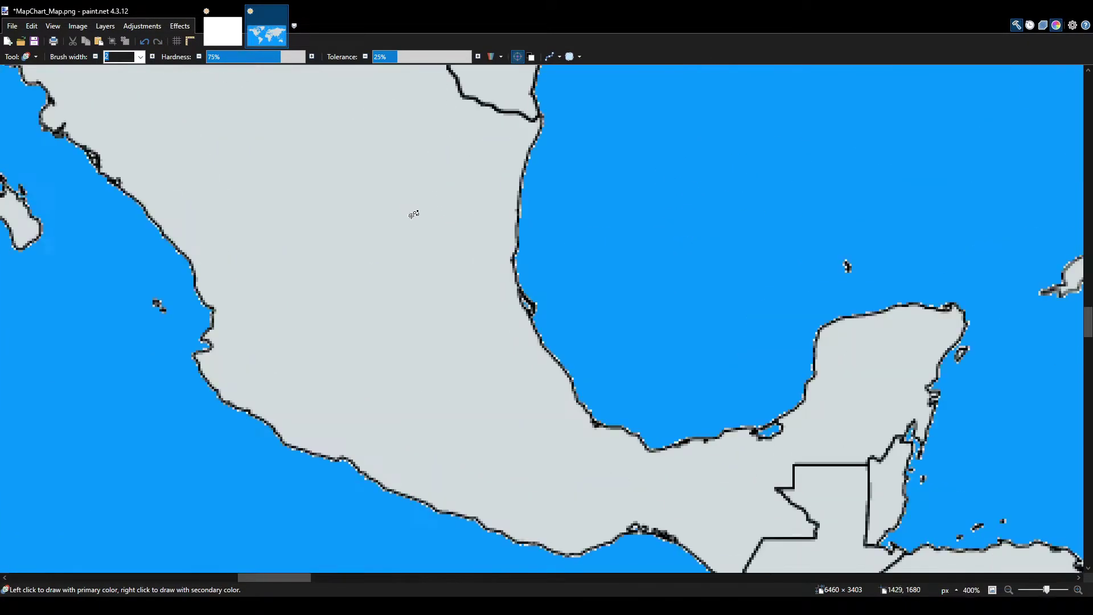
scroll(412, 214, "down", 4)
scroll(540, 239, "down", 2)
scroll(626, 256, "up", 2)
scroll(655, 265, "down", 1)
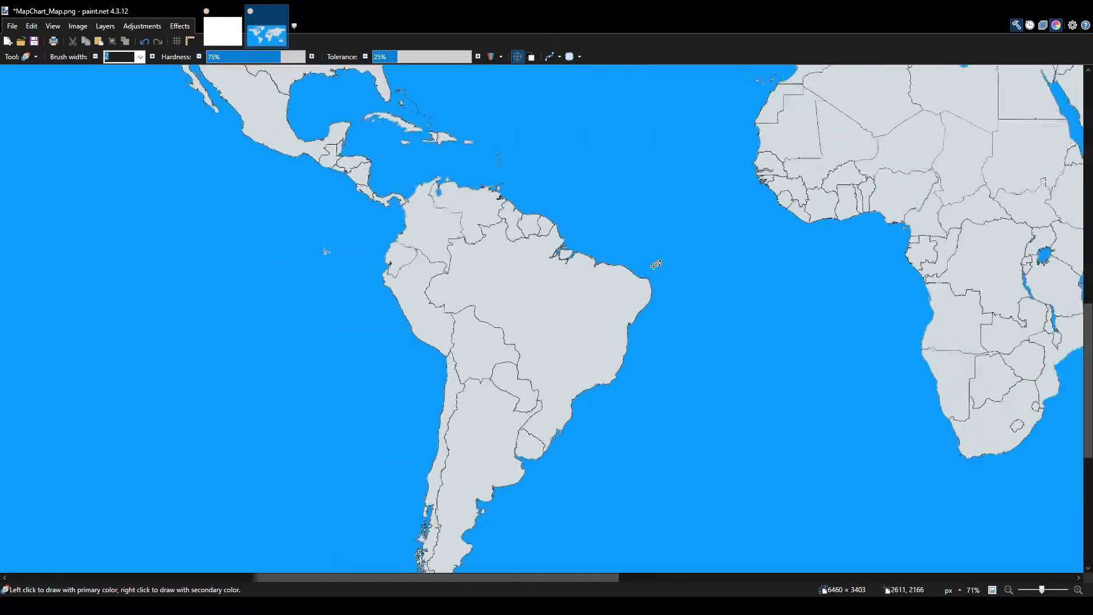
scroll(655, 265, "down", 3)
scroll(699, 268, "up", 12)
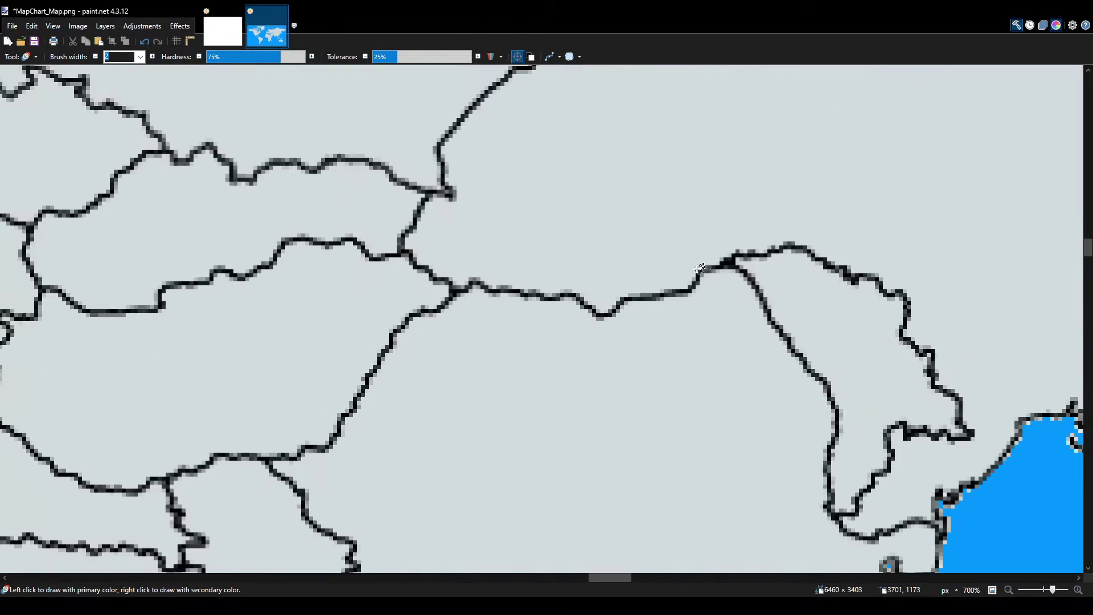
scroll(699, 268, "down", 10)
scroll(581, 313, "up", 11)
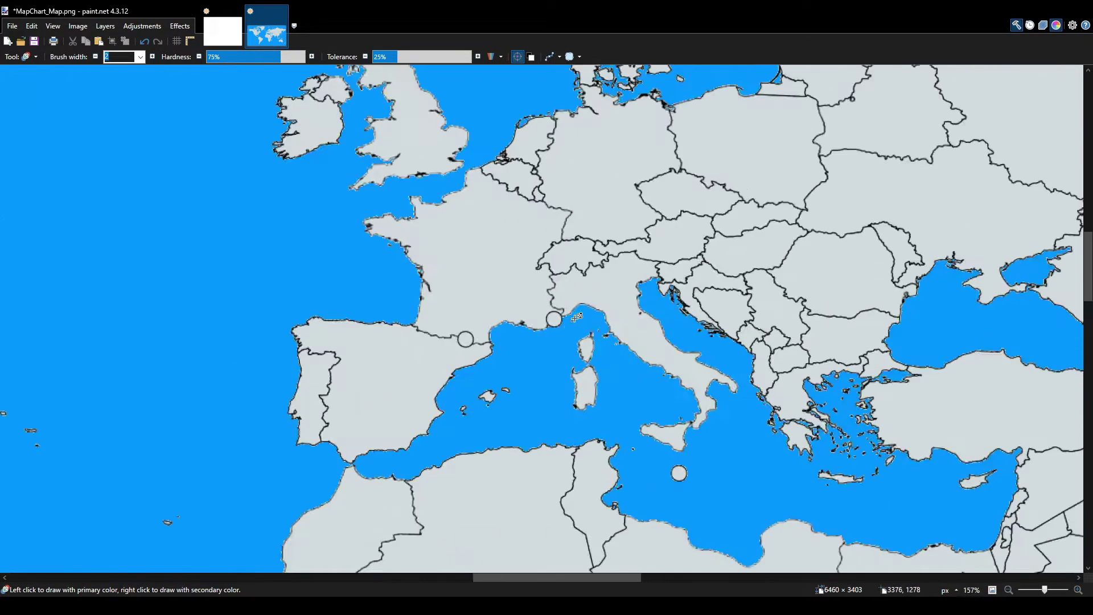
scroll(604, 314, "down", 11)
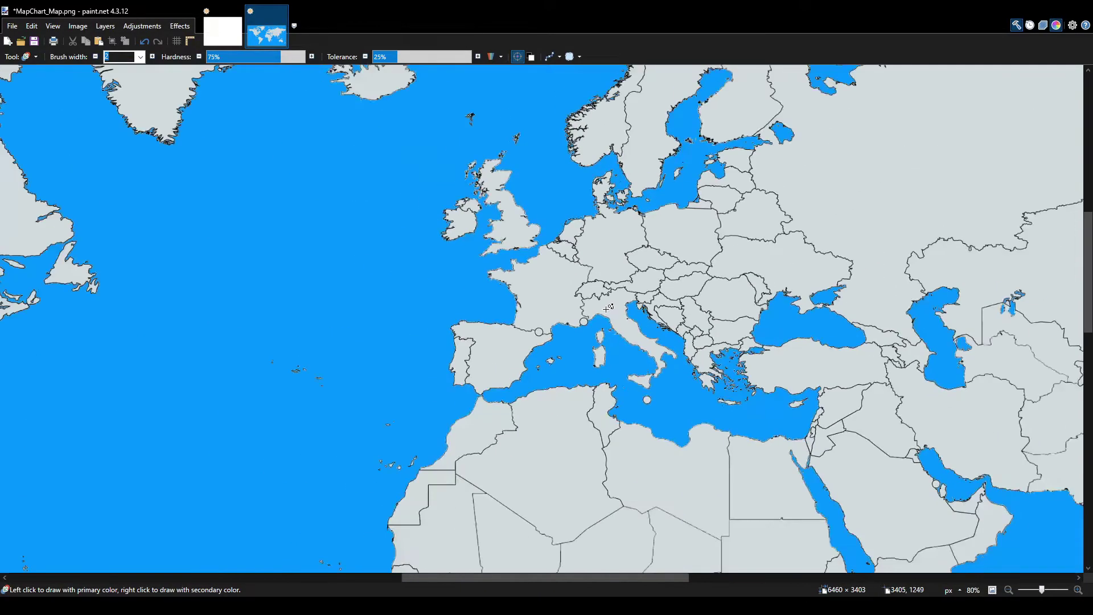
scroll(605, 310, "down", 4)
scroll(607, 305, "right", 4)
scroll(597, 270, "left", 3)
scroll(542, 260, "up", 3)
scroll(543, 258, "up", 10)
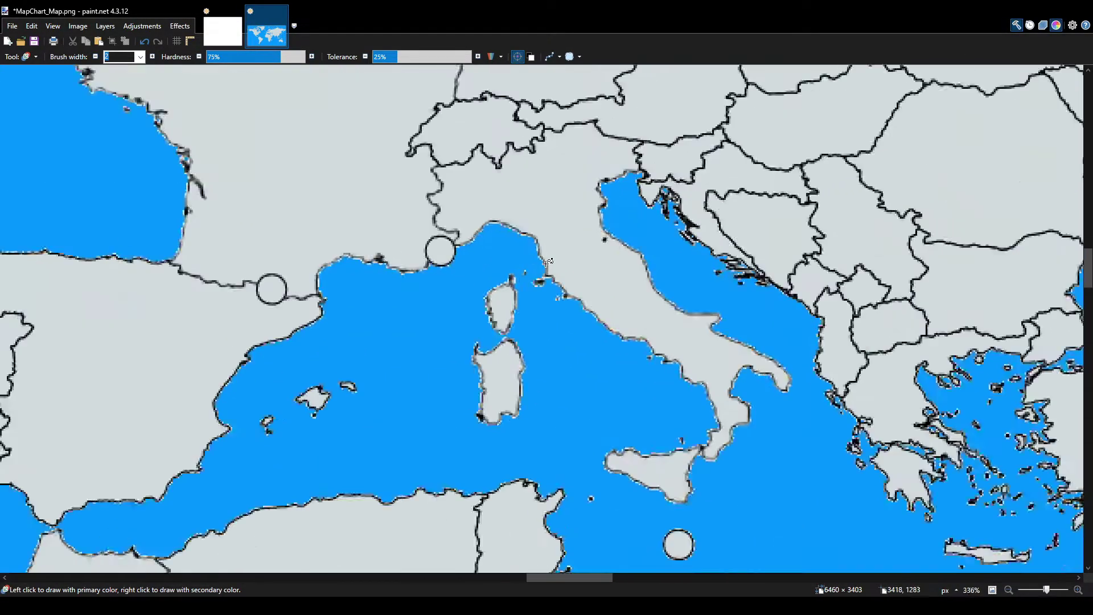
scroll(546, 261, "down", 7)
scroll(546, 268, "down", 7)
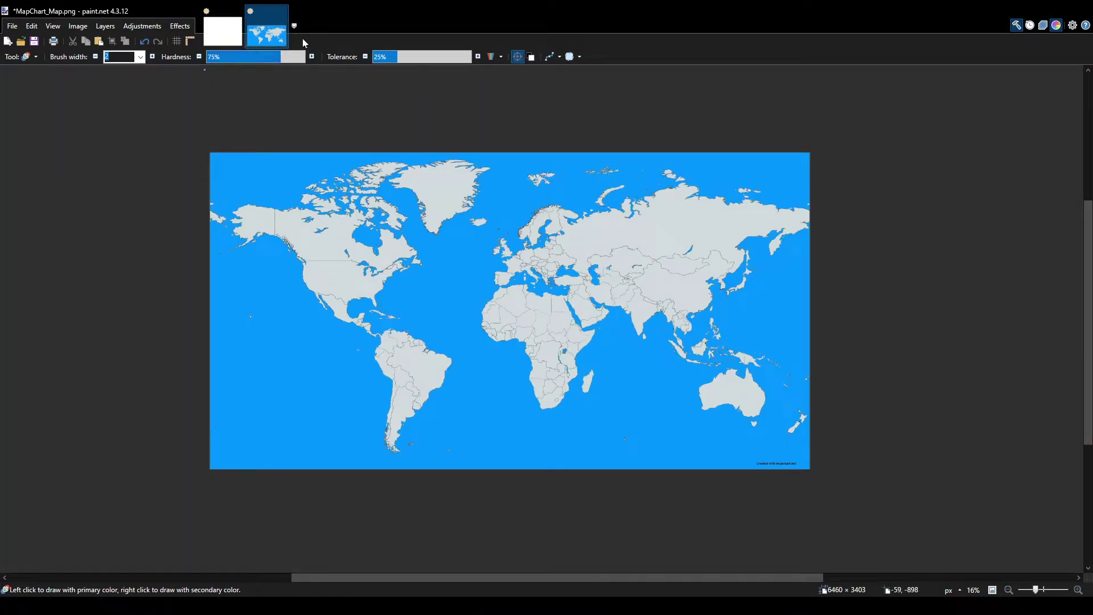
Lower the Recolor hardness to 22%, then try filling mainland Canada red and undo the colouring
left_click_drag(279, 57, 230, 64)
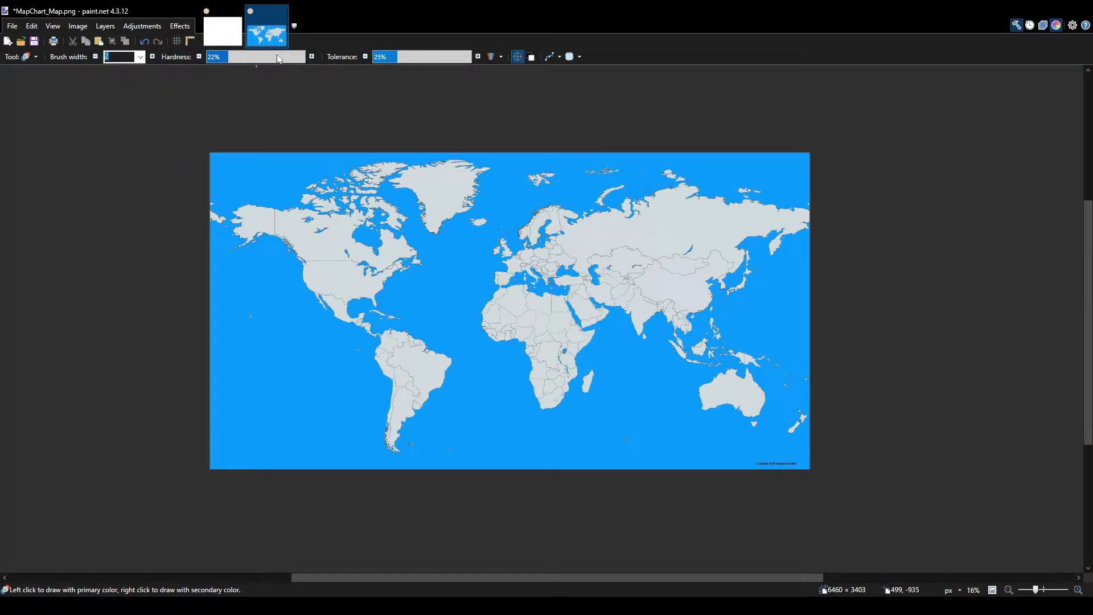
key("f")
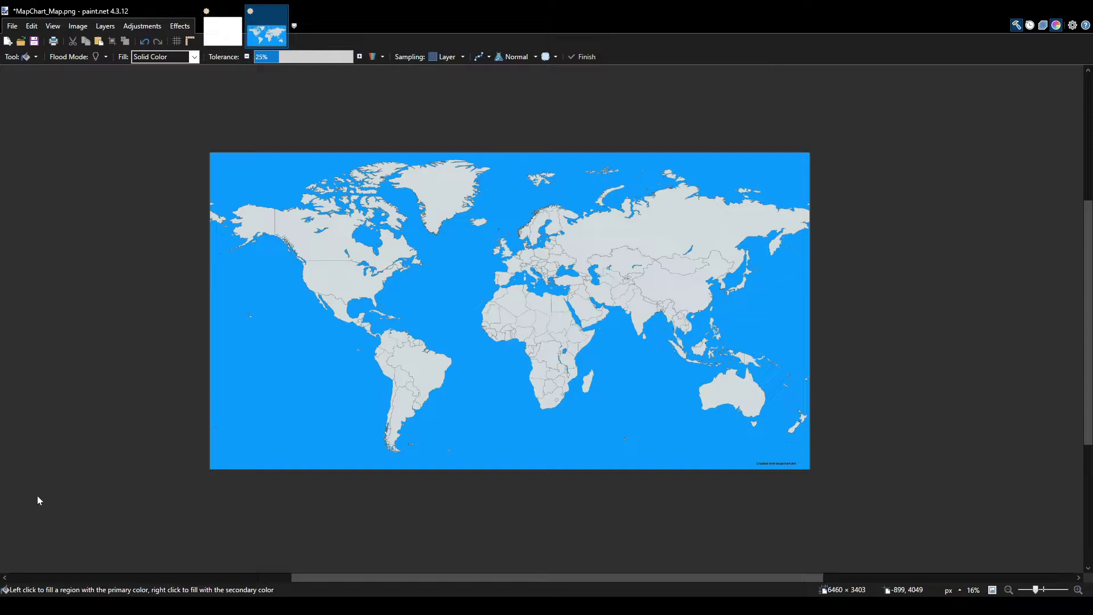
scroll(324, 251, "up", 5, "ctrl")
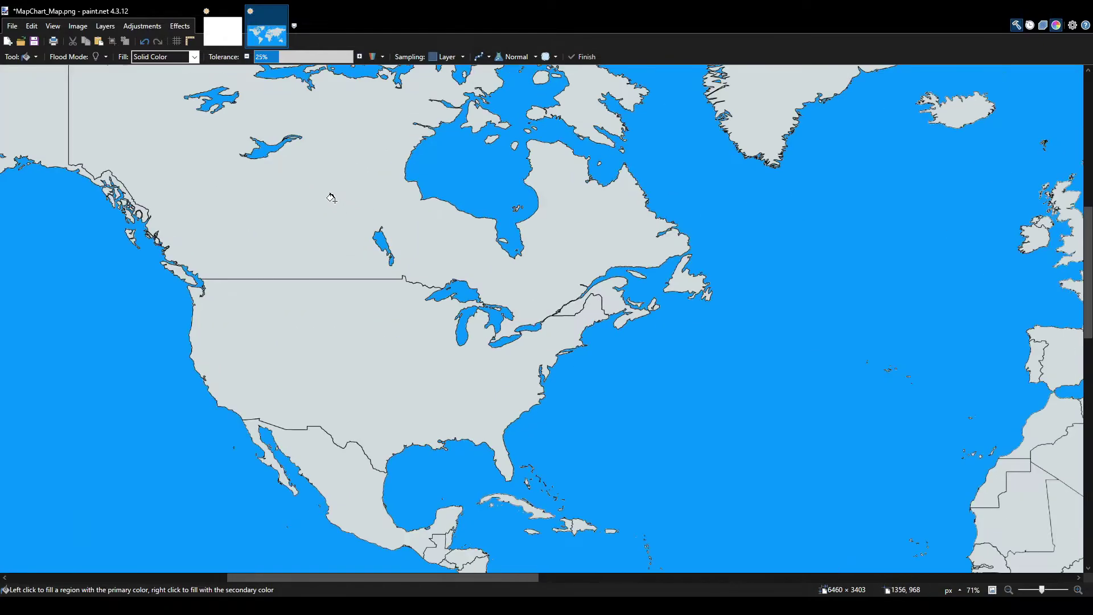
left_click(331, 197)
scroll(319, 219, "up", 6)
key("b")
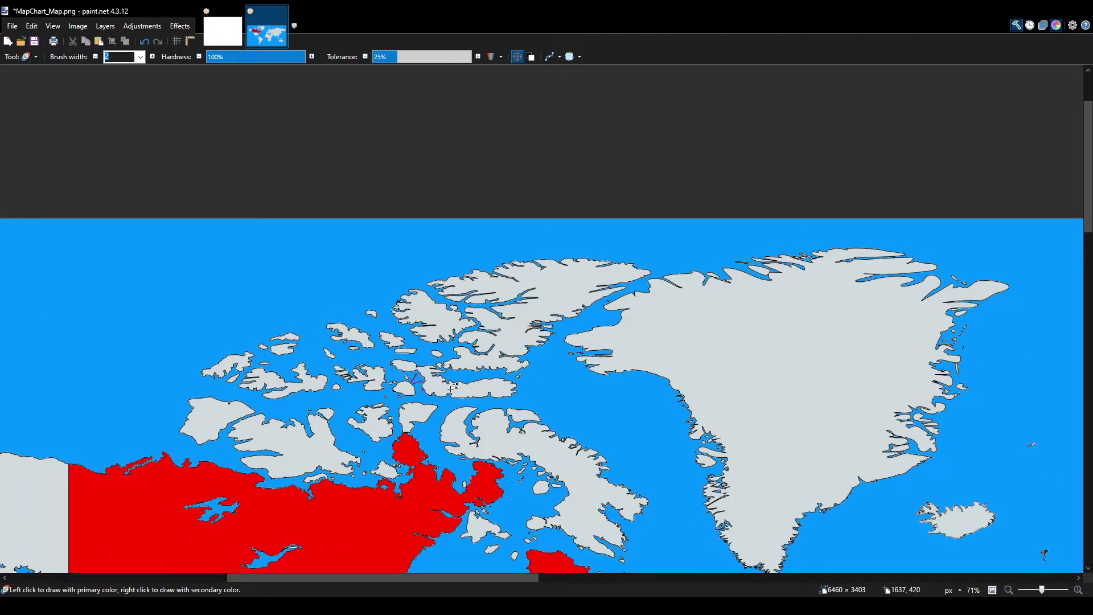
scroll(485, 357, "down", 8)
key("f")
key("ctrl+z")
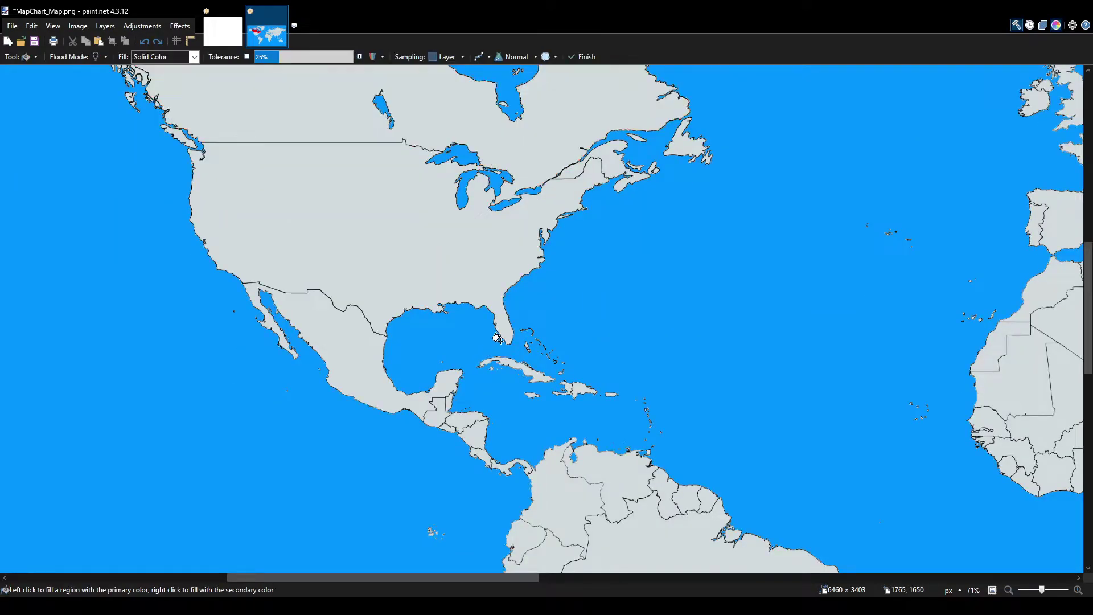
Fill Brazil with red and Uruguay with dark blue using the Paint Bucket
scroll(497, 339, "down", 6)
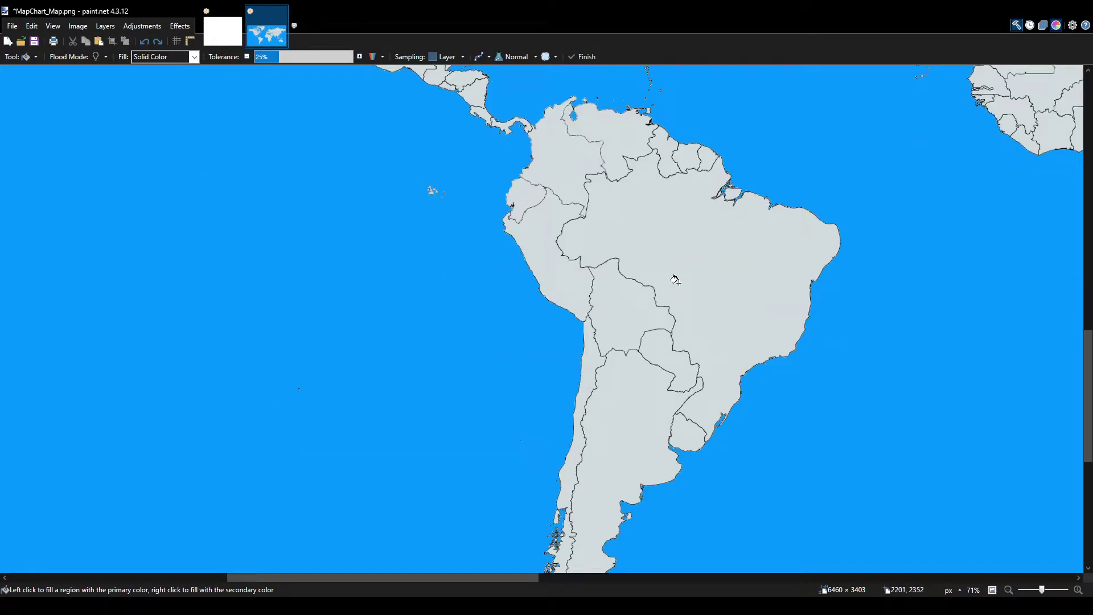
left_click(706, 280)
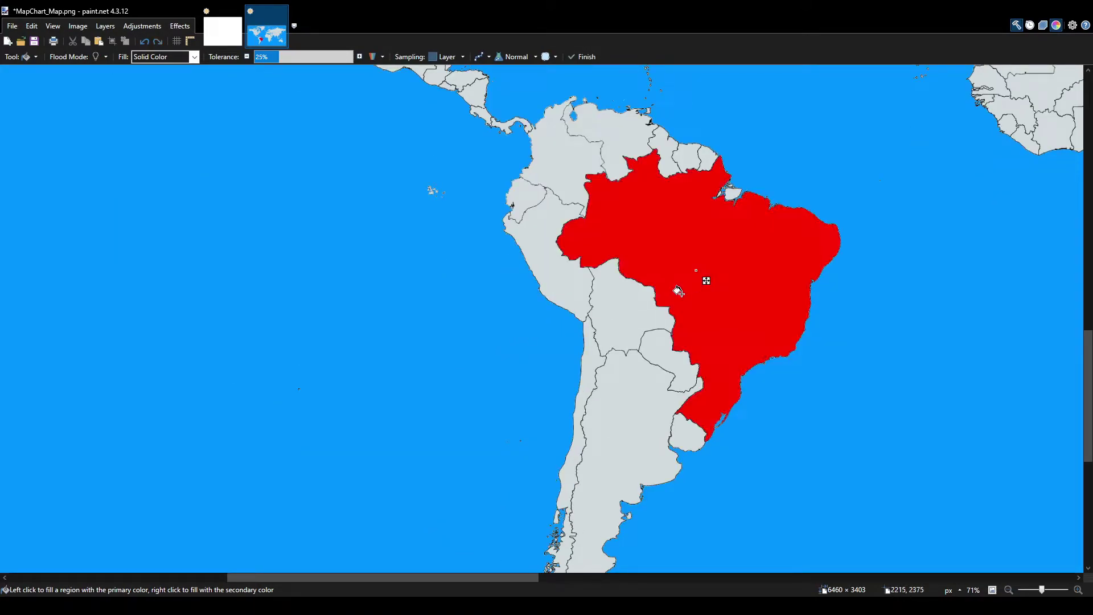
left_click(677, 432)
Try short Recolor strokes along the Brazil–Uruguay border using the narrow brush, and undo them
key("b")
scroll(694, 435, "up", 10)
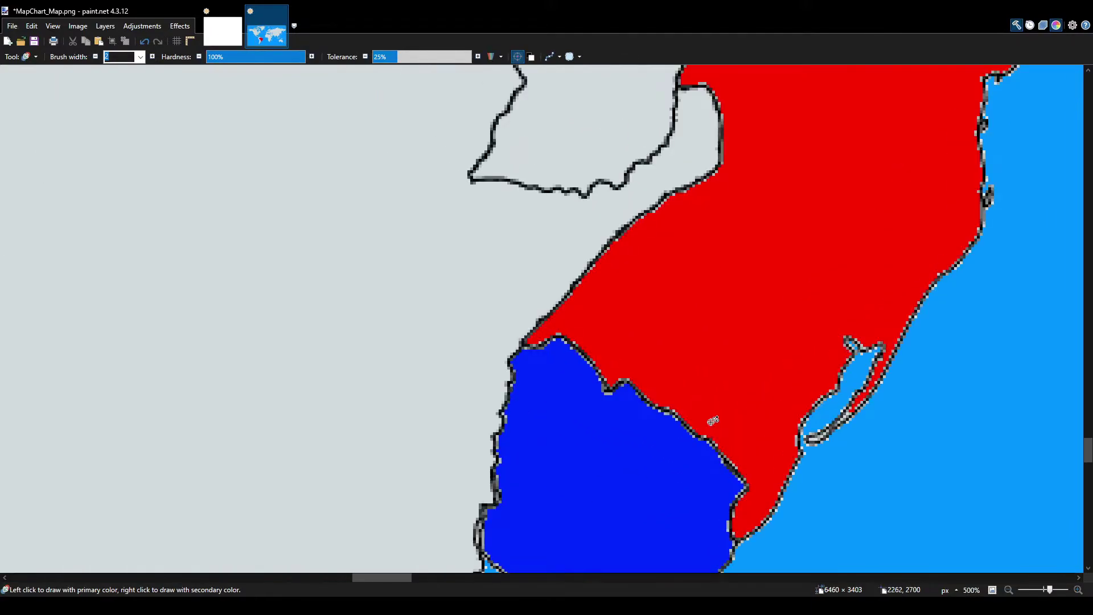
scroll(586, 365, "up", 2)
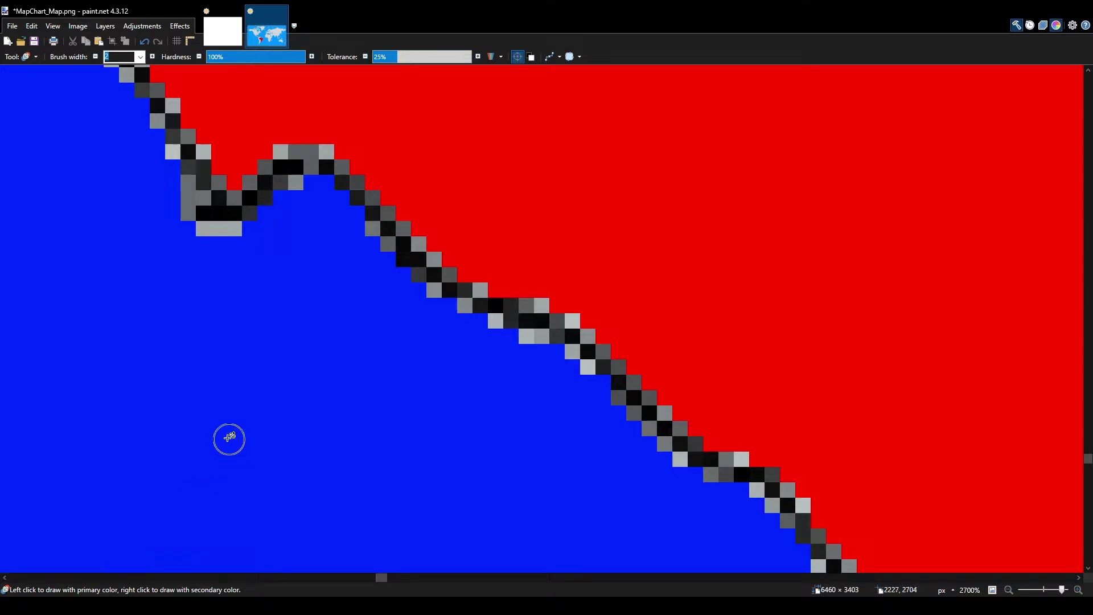
left_click_drag(442, 222, 496, 288)
key("ctrl+z")
mouse_move(442, 222)
left_mouse_down()
mouse_move(541, 279)
mouse_move(416, 238)
left_mouse_up()
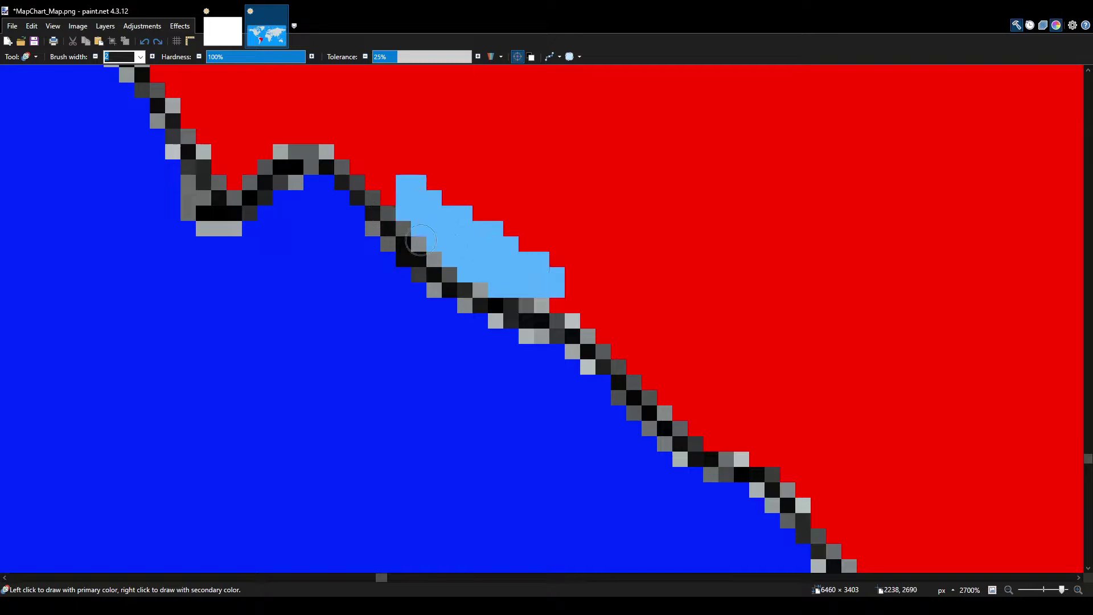
mouse_move(352, 178)
left_mouse_down()
mouse_move(284, 130)
mouse_move(150, 137)
mouse_move(233, 121)
left_mouse_up()
key("ctrl+z")
mouse_move(315, 210)
left_mouse_down()
mouse_move(227, 191)
mouse_move(289, 229)
mouse_move(326, 195)
mouse_move(293, 197)
mouse_move(354, 219)
left_mouse_up()
key("ctrl+z")
key("ctrl+z")
key("f")
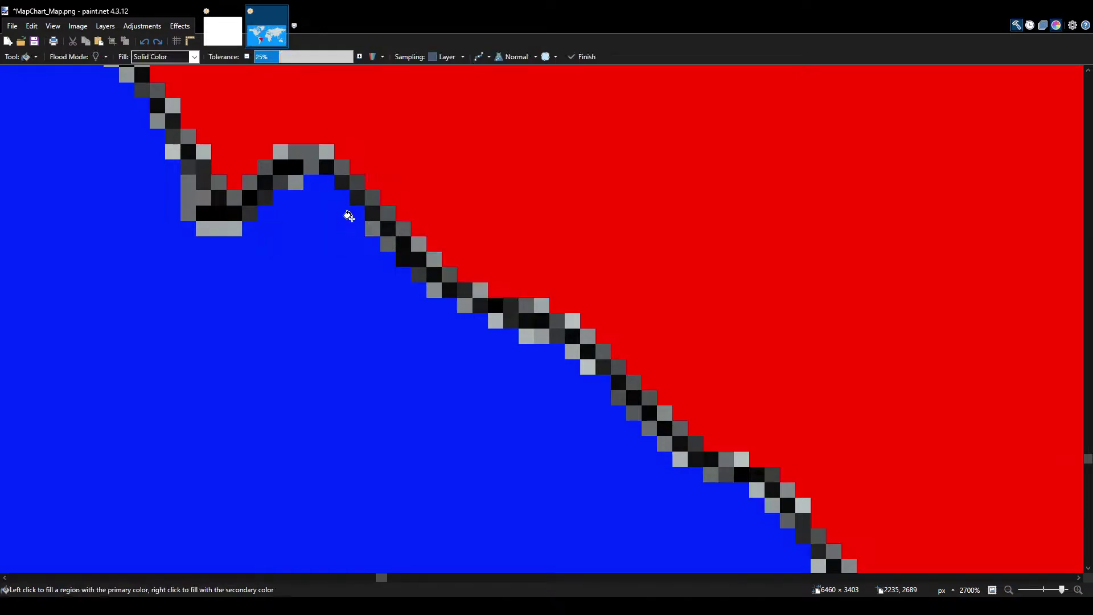
Activate the Recolor tool and increase its brush width to 12
key("r")
scroll(341, 239, "down", 4)
scroll(201, 116, "down", 3)
scroll(153, 56, "up", 2)
left_click(152, 55, "ctrl")
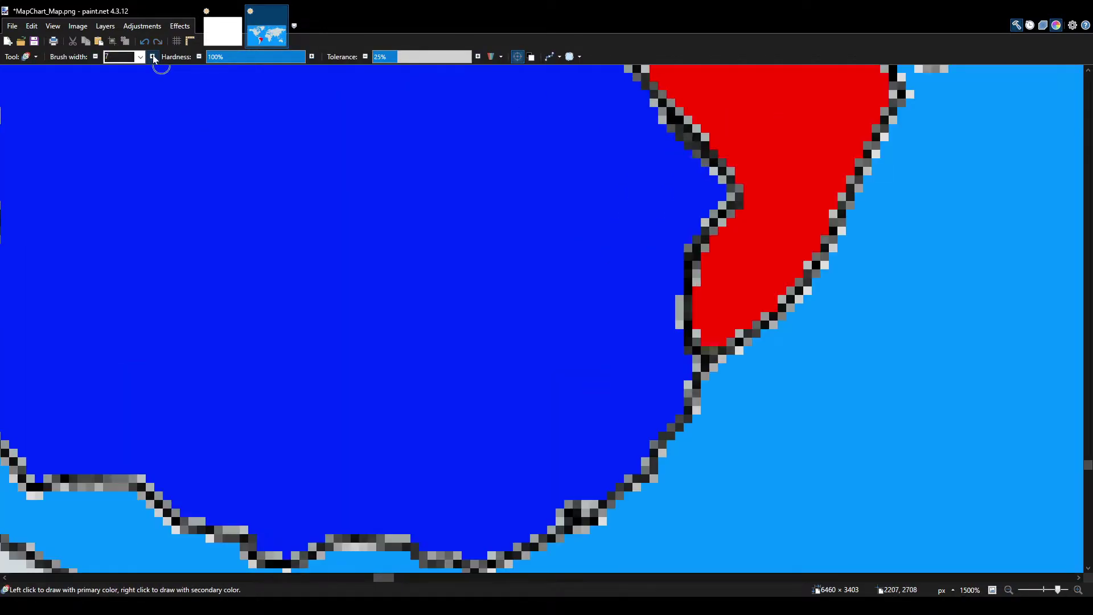
left_click(152, 55, "ctrl")
Recolor a small oval patch of southern Brazil beside Uruguay's northeastern border from red to dark blue
scroll(325, 198, "down", 5, "ctrl")
scroll(410, 203, "up", 3)
scroll(285, 66, "up", 4, "ctrl")
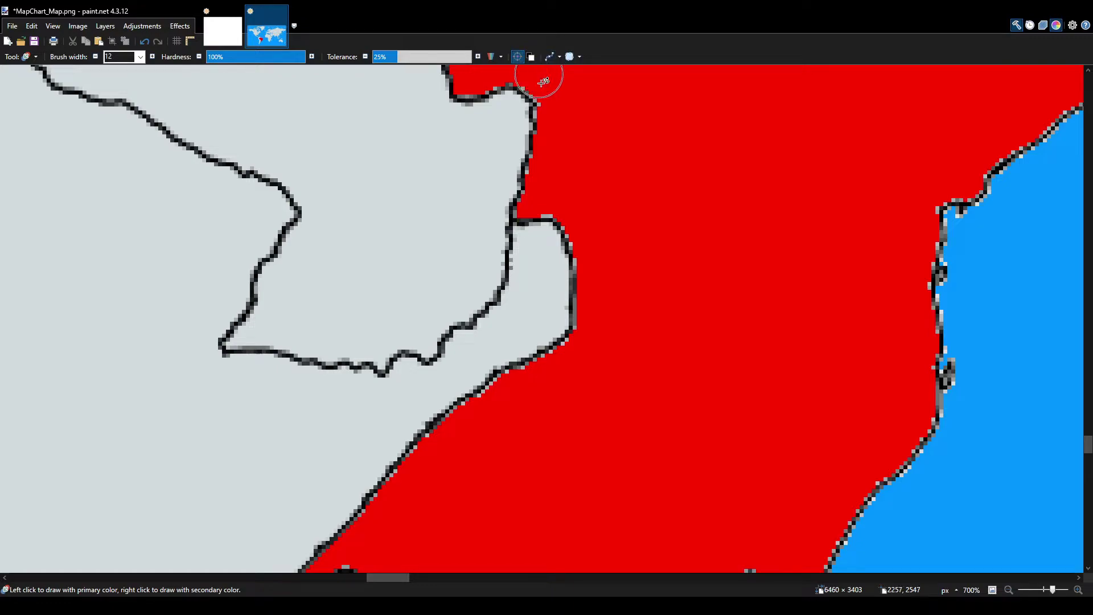
scroll(617, 214, "down", 5)
left_click_drag(605, 226, 632, 279)
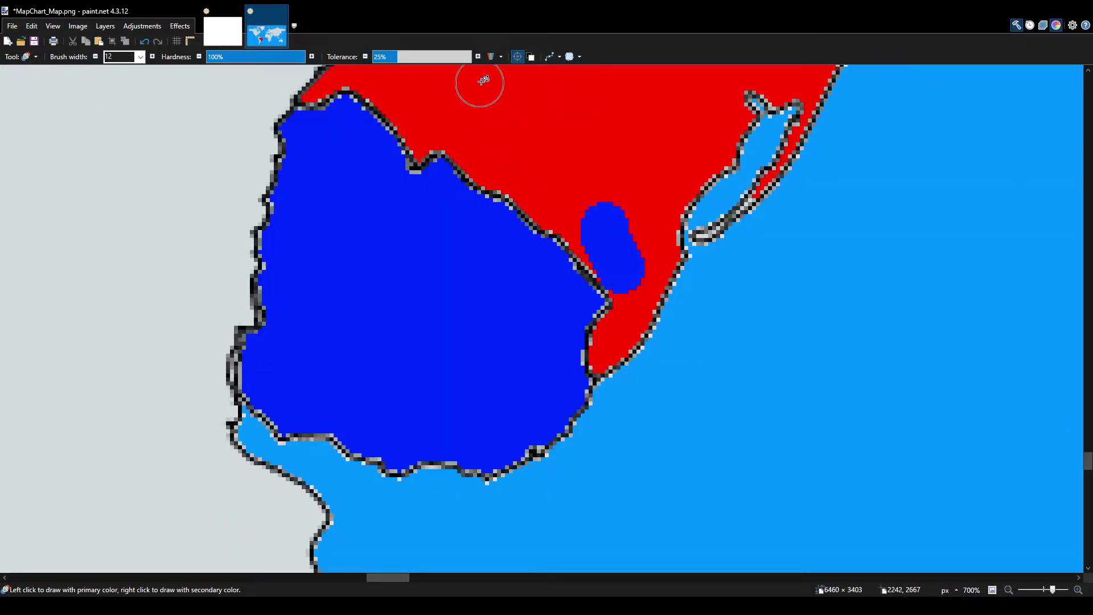
Undo the dark blue patch in southern Brazil, and try and undo another Recolor stroke along Uruguay's northeastern border
key("ctrl+z")
left_click_drag(568, 224, 532, 190)
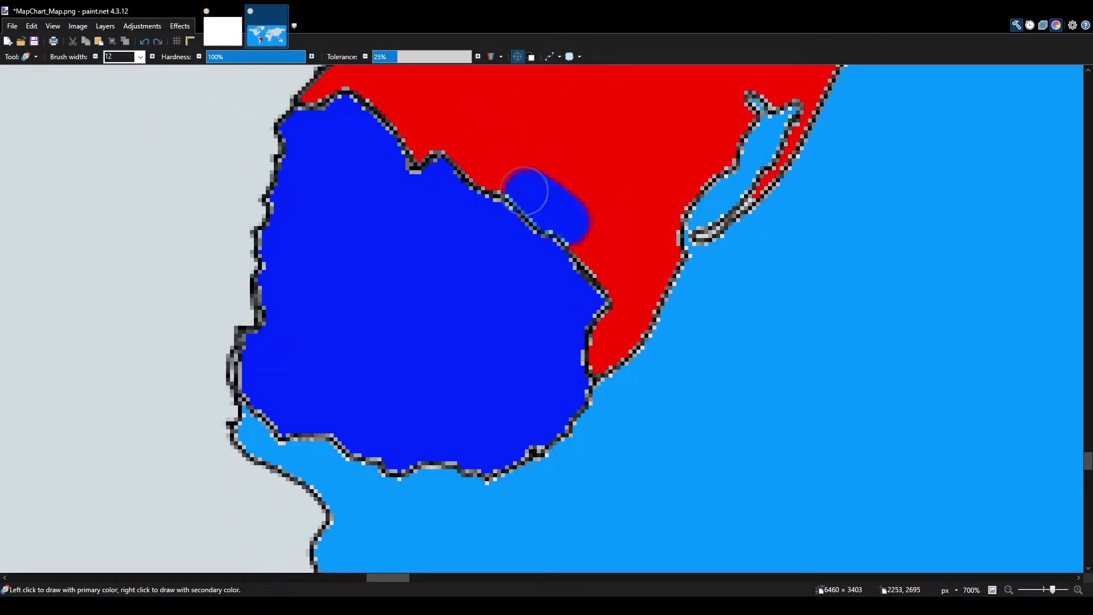
key("ctrl+z")
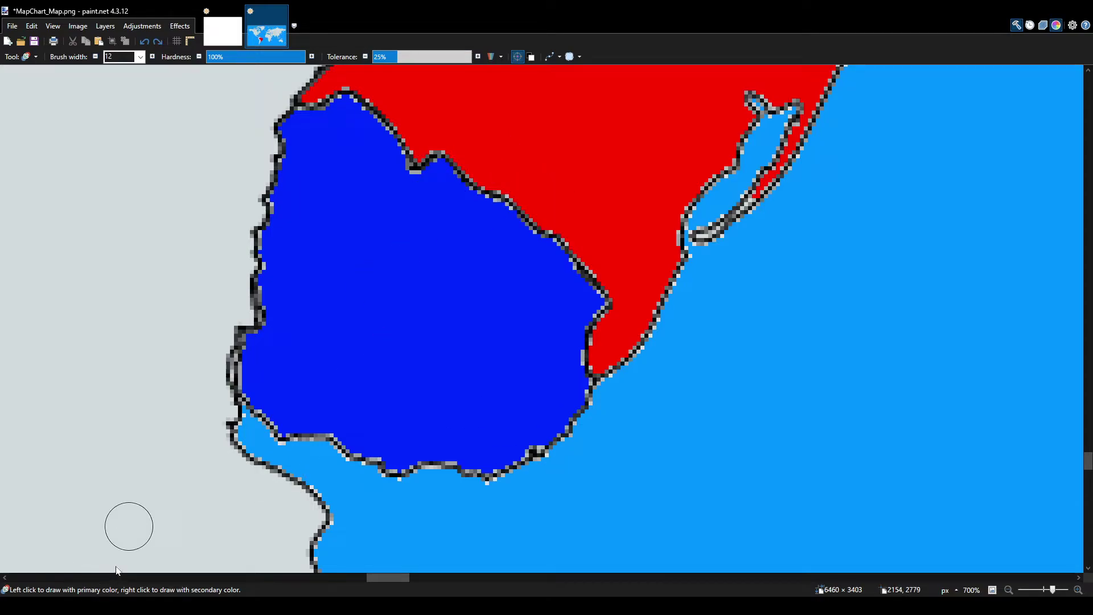
Try recoloring a strip inside Uruguay's northeastern and eastern borders from dark blue to pink, and undo it
mouse_move(503, 222)
left_mouse_down()
mouse_move(540, 252)
mouse_move(380, 167)
mouse_move(404, 159)
mouse_move(508, 218)
mouse_move(399, 138)
mouse_move(340, 132)
left_mouse_up()
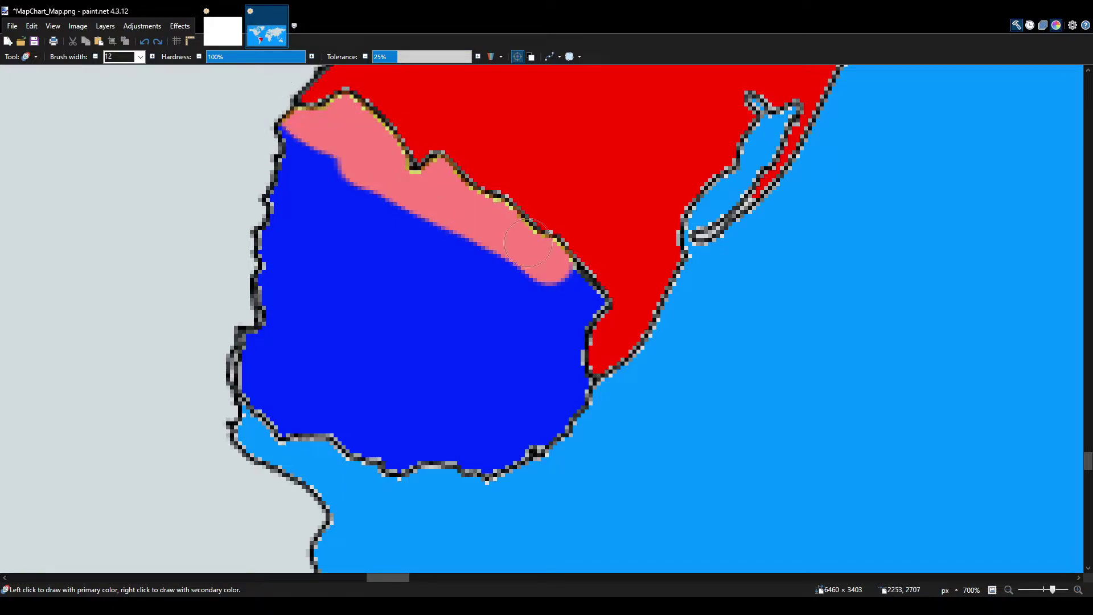
mouse_move(528, 243)
left_mouse_down()
mouse_move(582, 293)
mouse_move(602, 341)
mouse_move(571, 452)
mouse_move(493, 502)
mouse_move(626, 368)
mouse_move(554, 232)
mouse_move(463, 204)
mouse_move(576, 359)
mouse_move(587, 382)
mouse_move(557, 400)
mouse_move(562, 409)
mouse_move(528, 389)
mouse_move(543, 372)
mouse_move(510, 331)
mouse_move(552, 364)
left_mouse_up()
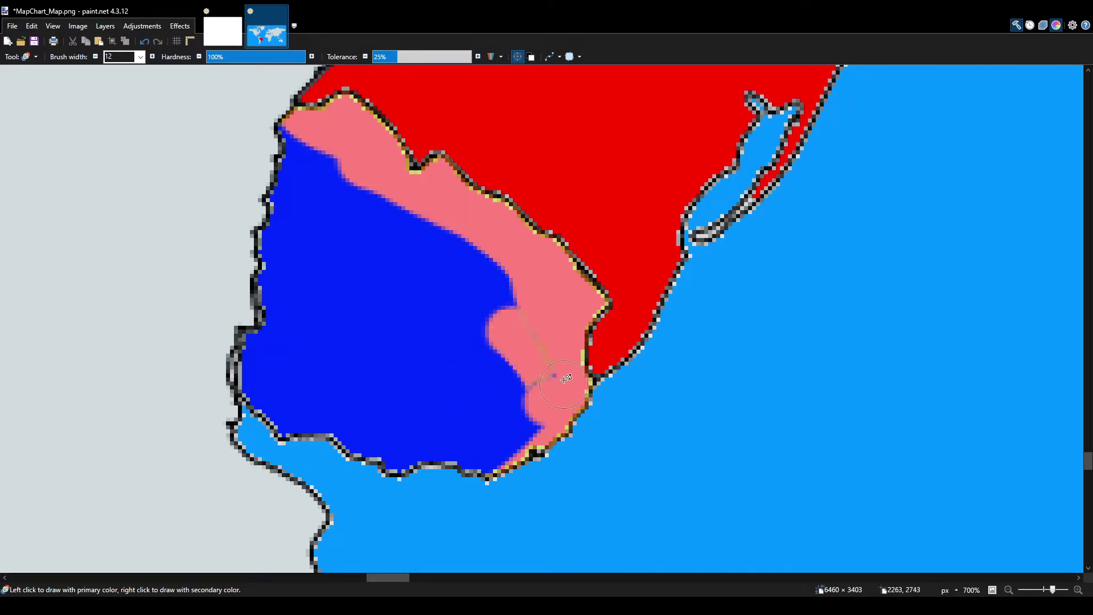
scroll(547, 344, "up", 3, "ctrl")
scroll(535, 344, "up", 3, "ctrl")
scroll(525, 365, "down", 6, "ctrl")
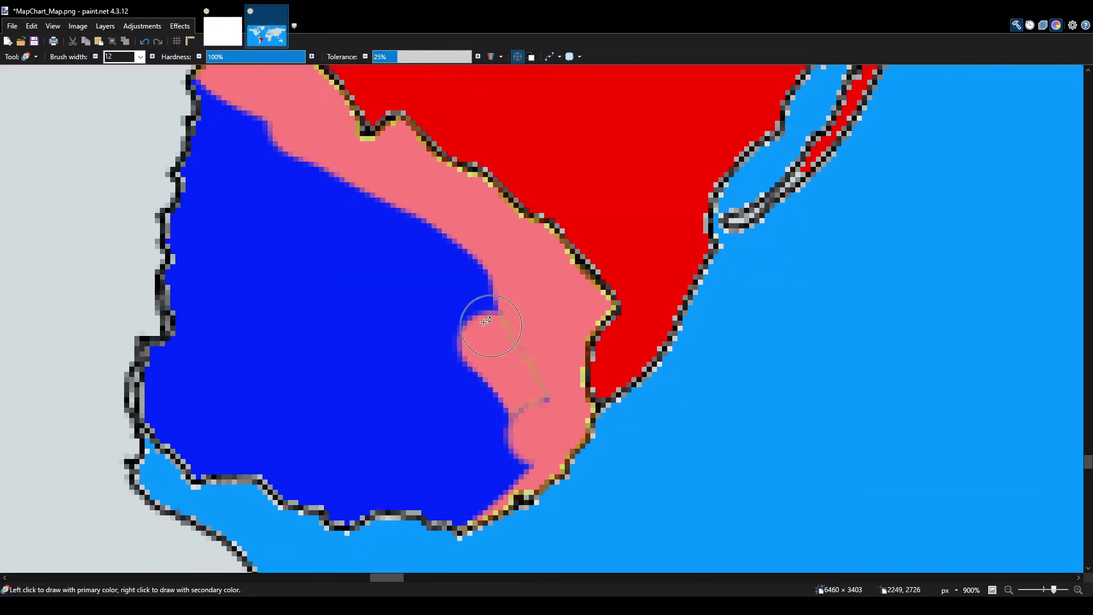
key("ctrl+z")
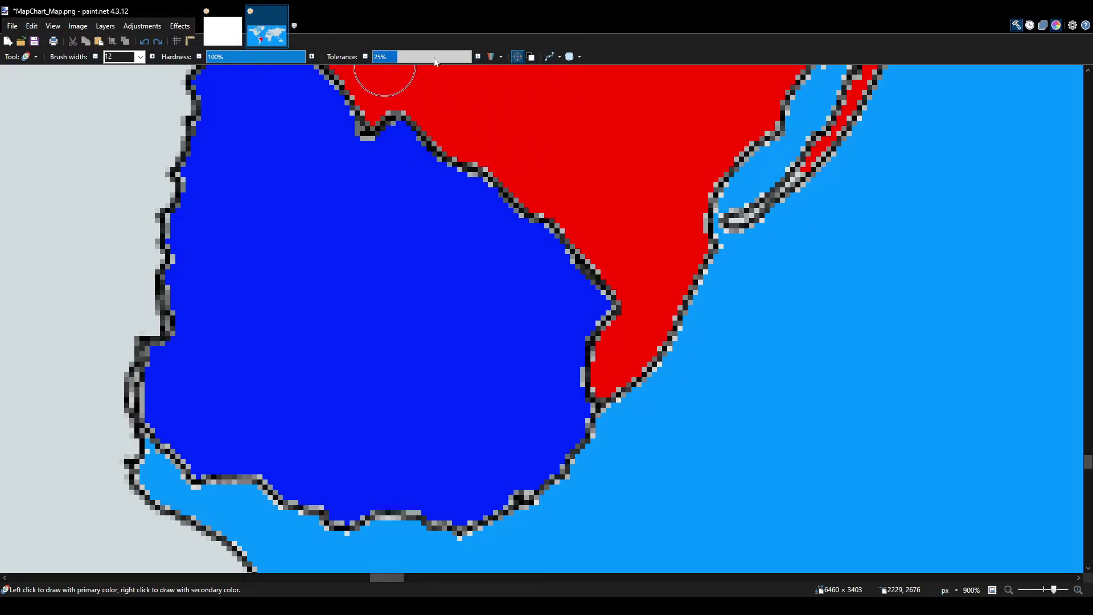
Set the Recolor tolerance to 50%, try strokes along Uruguay's eastern side, and undo them
left_click_drag(386, 59, 417, 67)
left_click(419, 60)
left_click(478, 54)
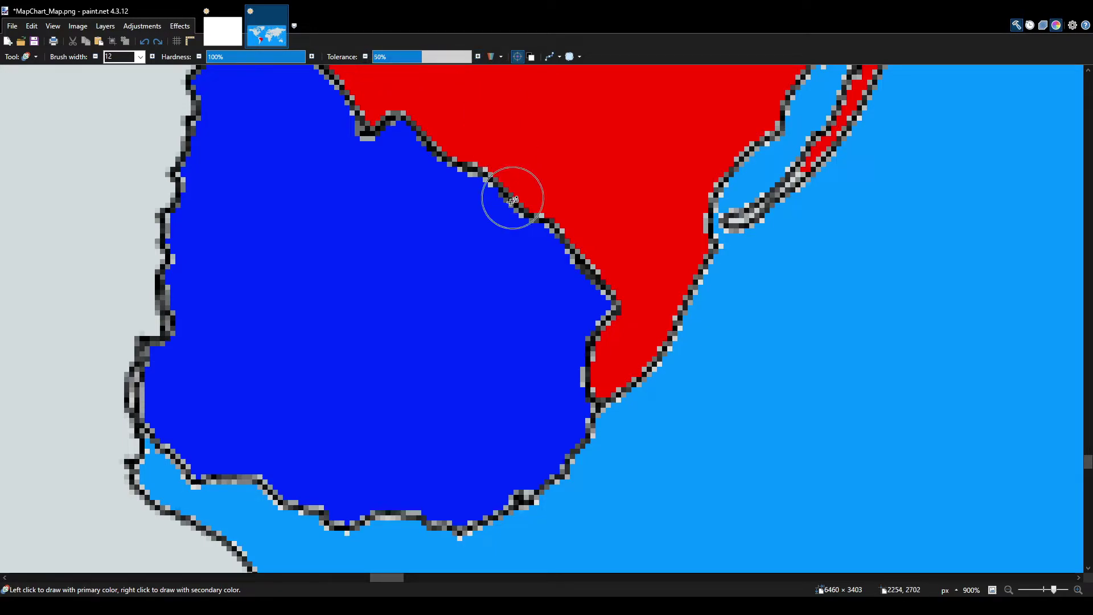
mouse_move(512, 198)
left_mouse_down()
mouse_move(501, 239)
mouse_move(522, 408)
mouse_move(612, 570)
left_mouse_up()
scroll(589, 432, "down", 4)
key("ctrl+z")
scroll(568, 230, "up", 3)
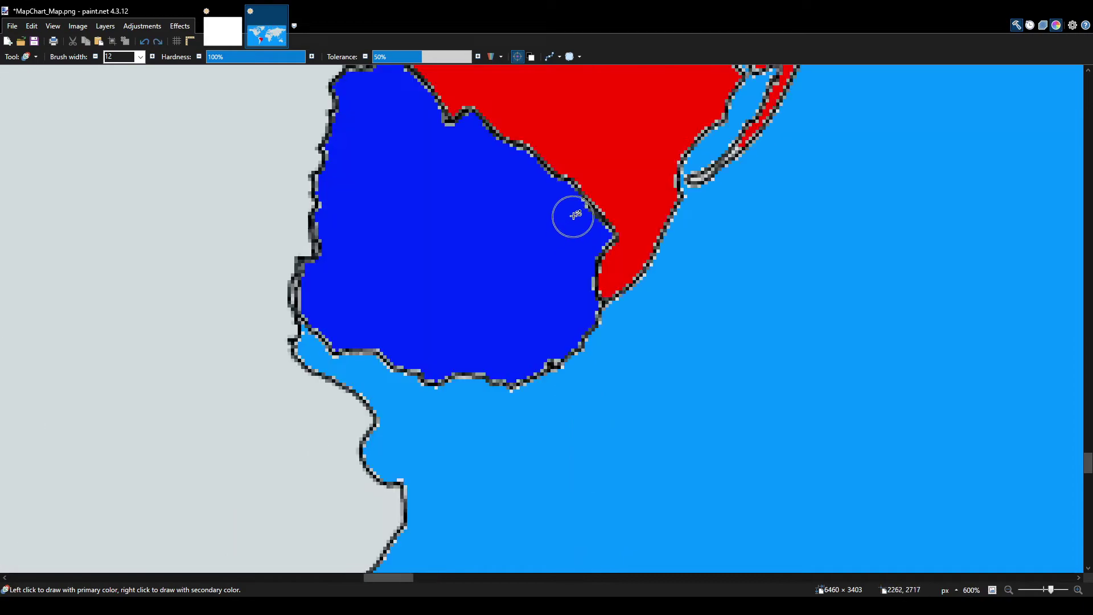
mouse_move(574, 214)
left_mouse_down()
mouse_move(601, 234)
mouse_move(610, 295)
mouse_move(567, 344)
left_mouse_up()
key("ctrl+z")
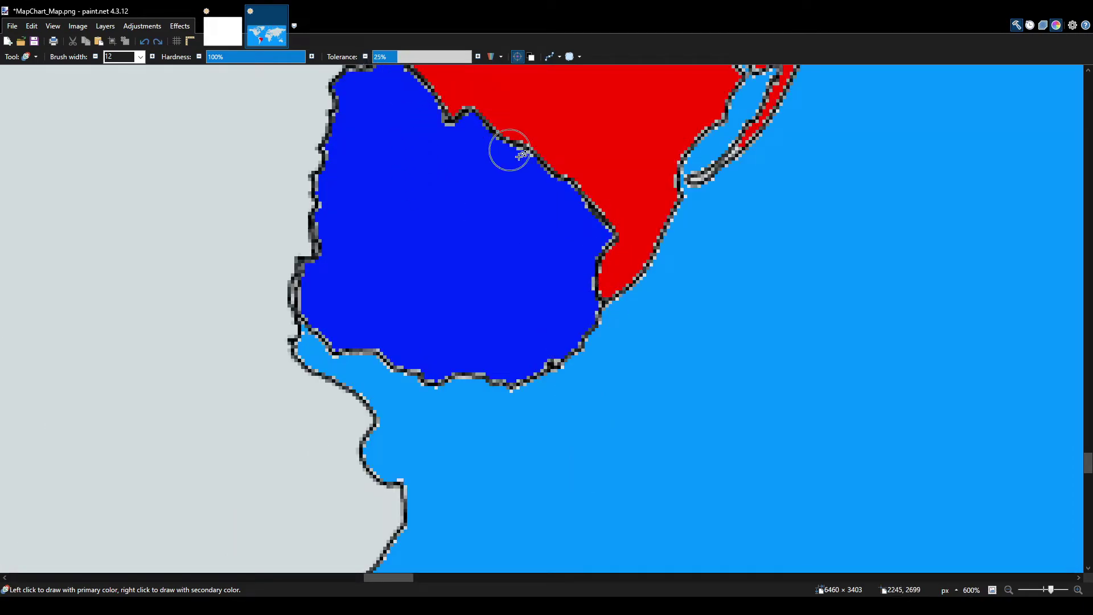
Try pink Recolor strokes diagonally across Uruguay with the tolerance at 25%, and undo them
mouse_move(538, 165)
left_mouse_down()
mouse_move(654, 444)
mouse_move(484, 287)
left_mouse_up()
key("ctrl+z")
left_click_drag(454, 130, 562, 314)
scroll(561, 314, "down", 5)
scroll(643, 159, "down", 2)
scroll(642, 159, "down", 3)
scroll(573, 227, "up", 4)
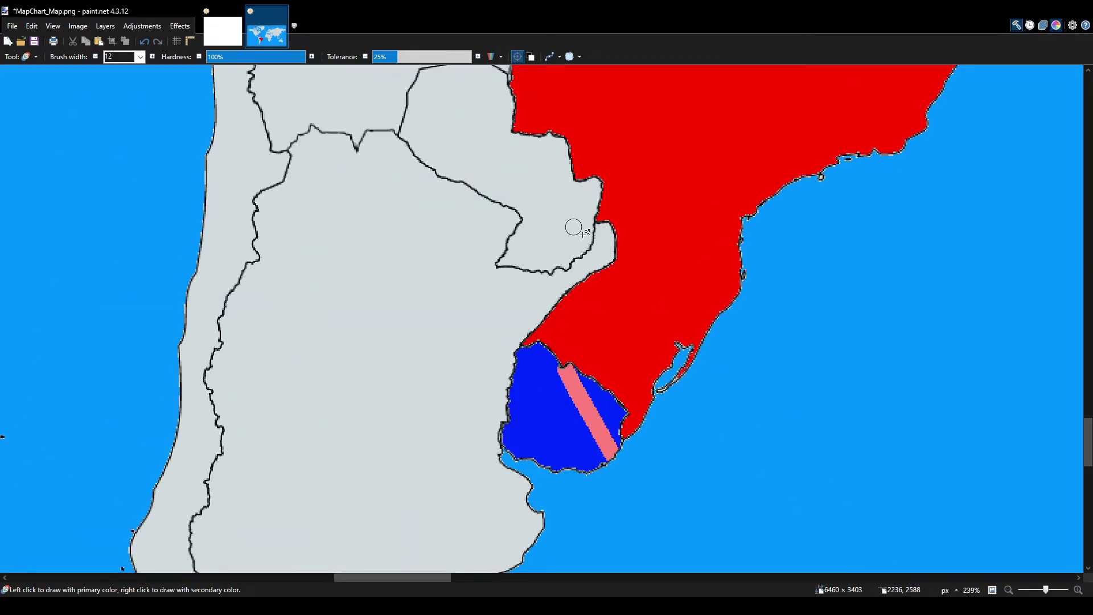
scroll(595, 325, "down", 3)
key("ctrl+z")
Recolor a strip along Uruguay's northern border with Brazil from dark blue to pink
scroll(576, 265, "up", 6)
mouse_move(563, 153)
left_mouse_down()
mouse_move(597, 119)
mouse_move(757, 282)
mouse_move(786, 386)
mouse_move(756, 377)
mouse_move(654, 228)
mouse_move(410, 85)
left_mouse_up()
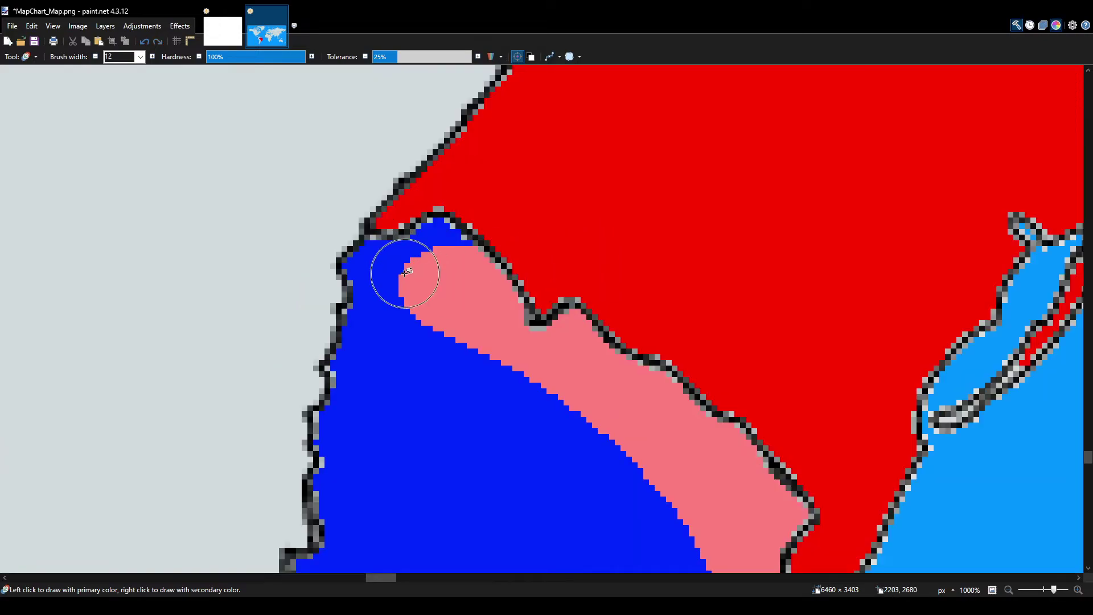
scroll(406, 272, "down", 10)
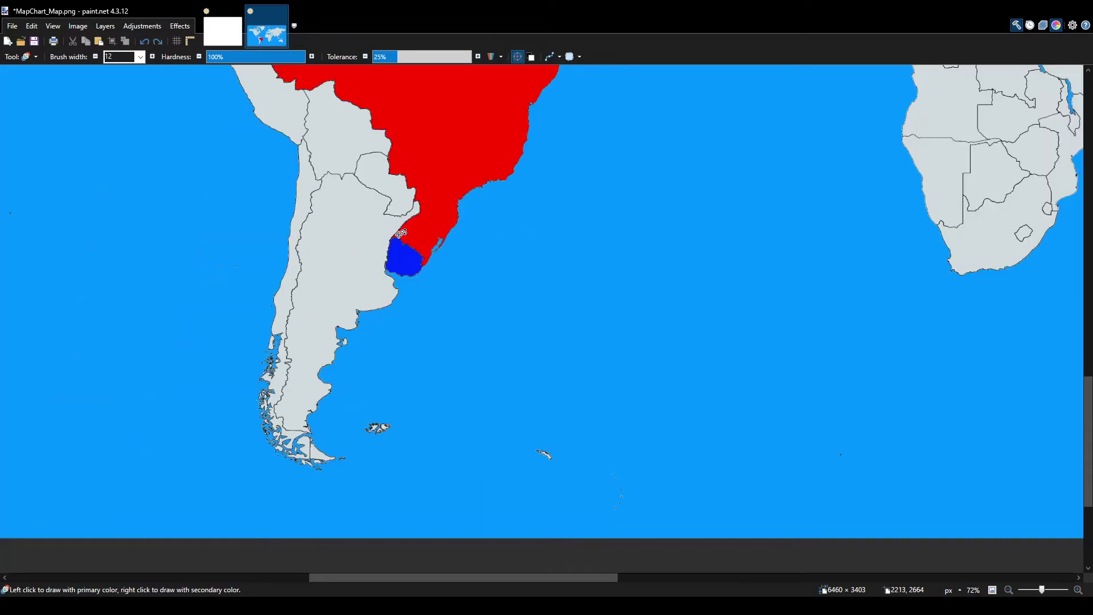
Undo the red fill of Brazil and the dark blue fill of Uruguay
key("f")
key("ctrl+z")
key("ctrl+z")
key("b")
scroll(396, 232, "up", 5)
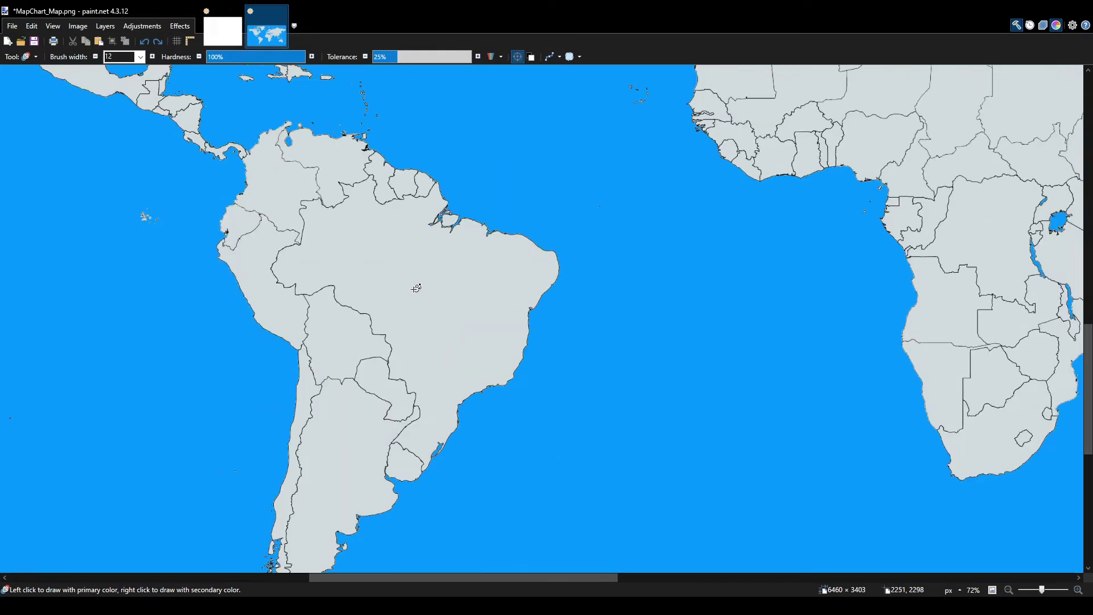
scroll(268, 322, "up", 15)
scroll(255, 224, "down", 15)
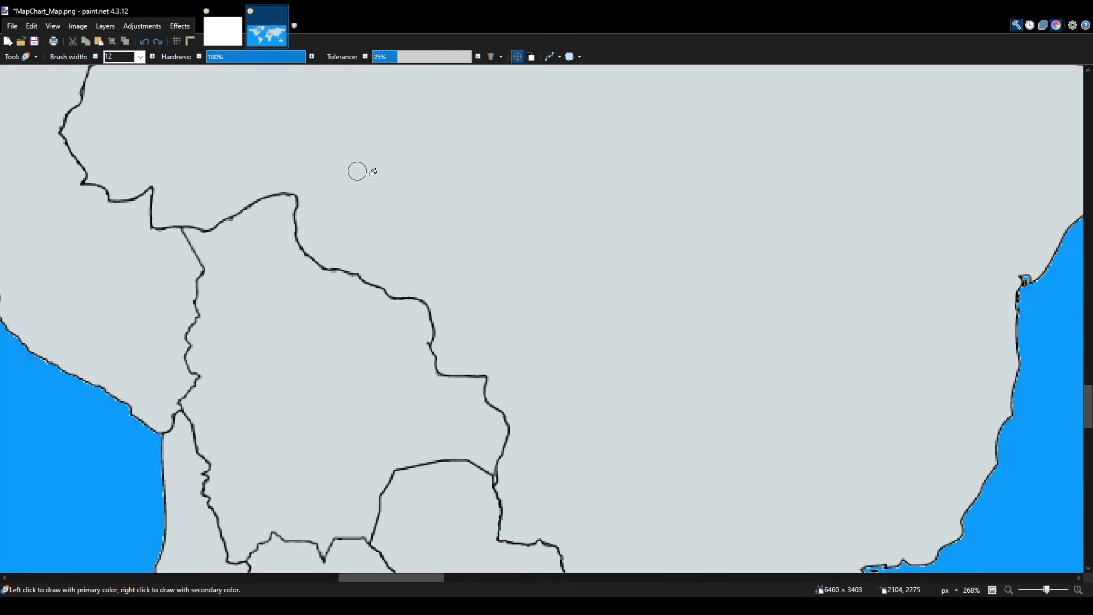
scroll(580, 344, "up", 5)
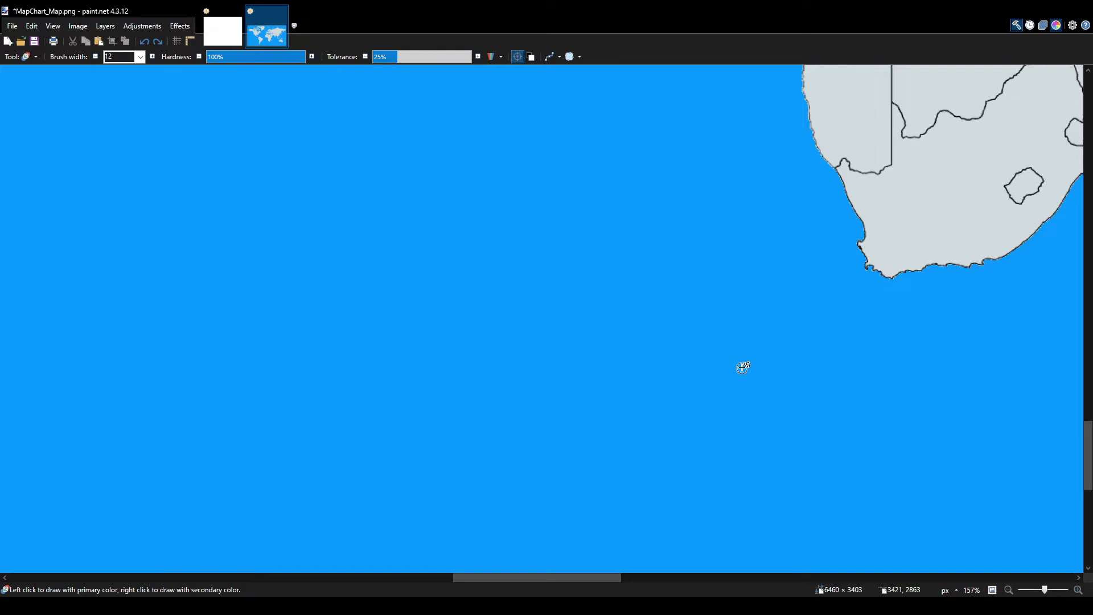
Try a Paint Bucket fill in the North Atlantic, and undo it together with the blue ocean fill
scroll(740, 364, "down", 6)
key("f")
scroll(715, 323, "up", 5)
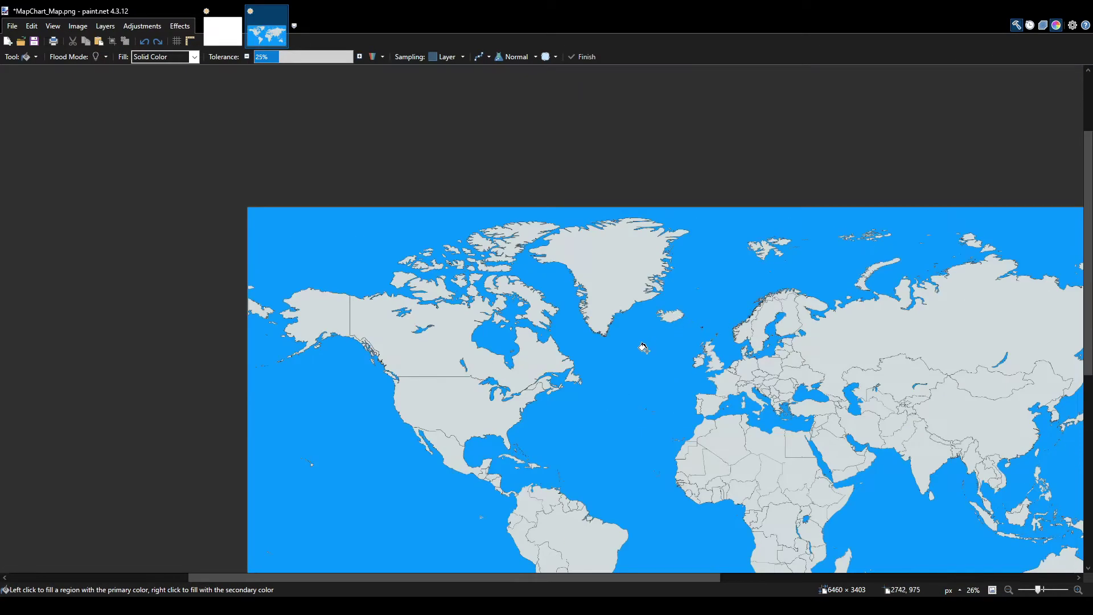
left_click(651, 363)
key("ctrl+z")
key("ctrl+z")
scroll(341, 197, "down", 5)
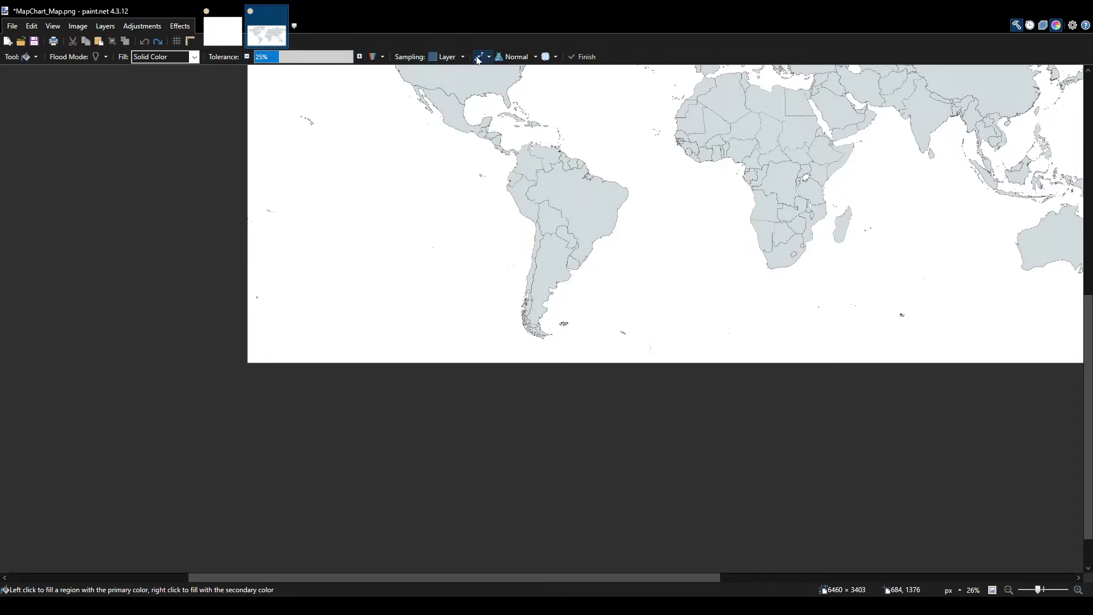
Try and undo a pink ocean fill, and fill the oceans with light blue using the Paint Bucket
scroll(649, 191, "up", 2)
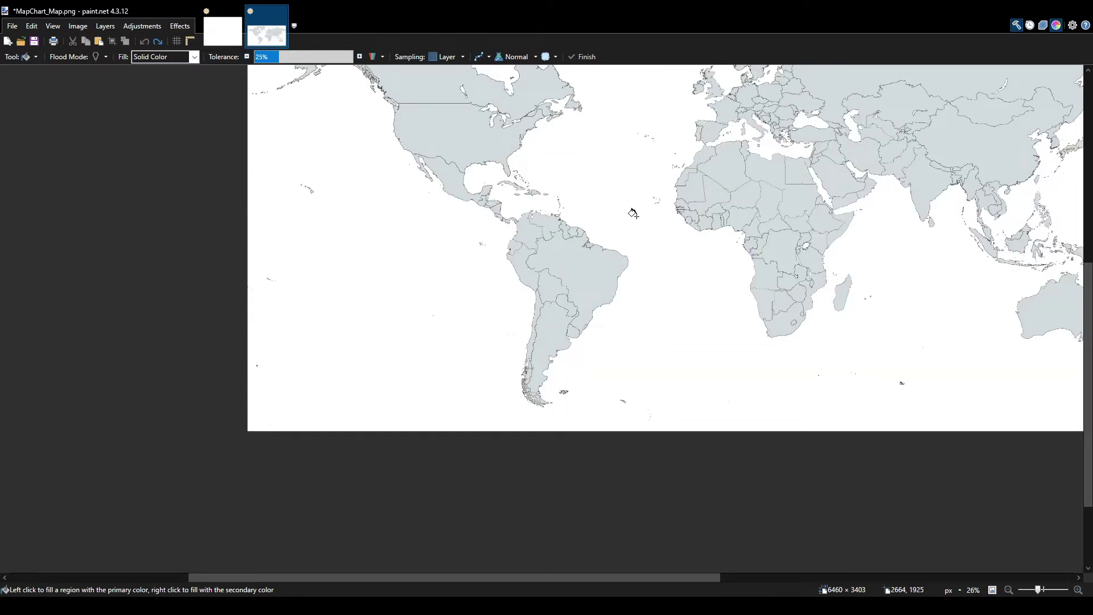
left_click(607, 201)
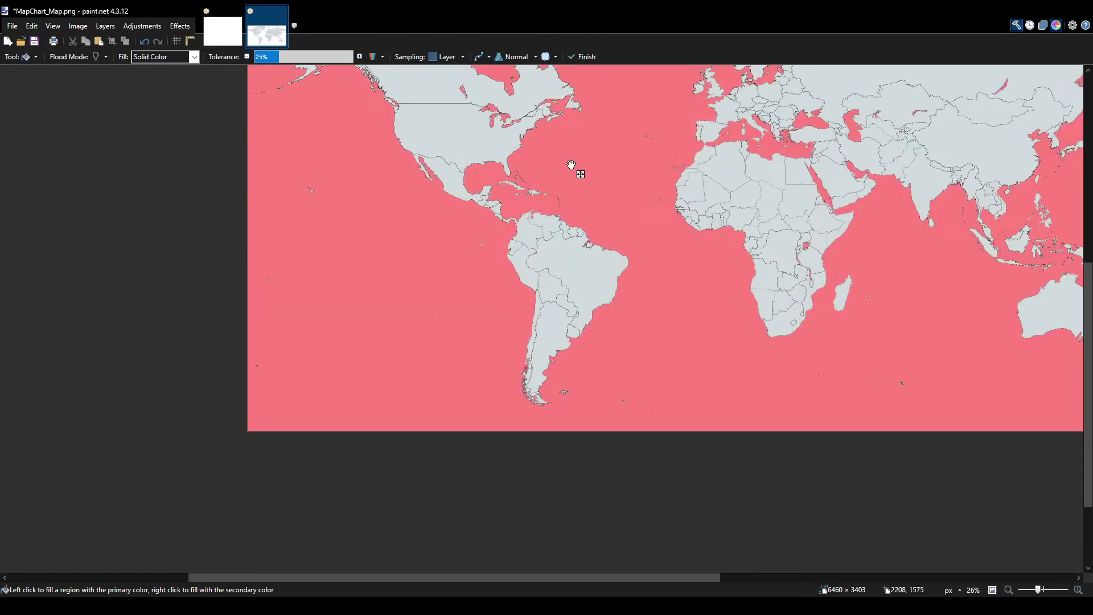
key("ctrl+z")
left_click(611, 146)
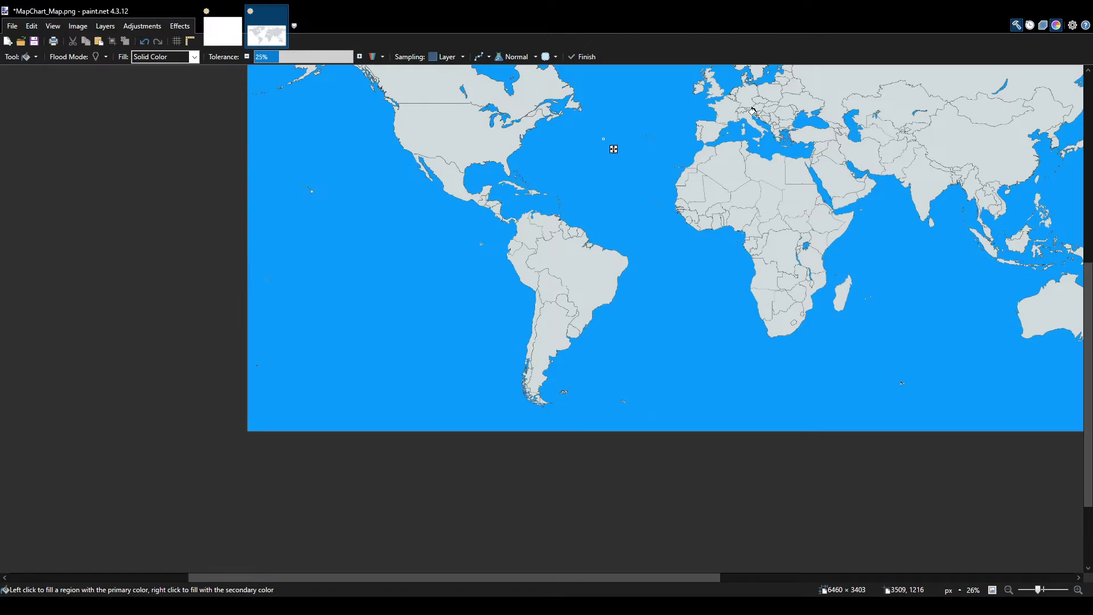
Undo the ocean fill and refill the oceans with light blue from the western Mediterranean using the Paint Bucket
scroll(769, 141, "up", 10)
scroll(768, 141, "up", 6)
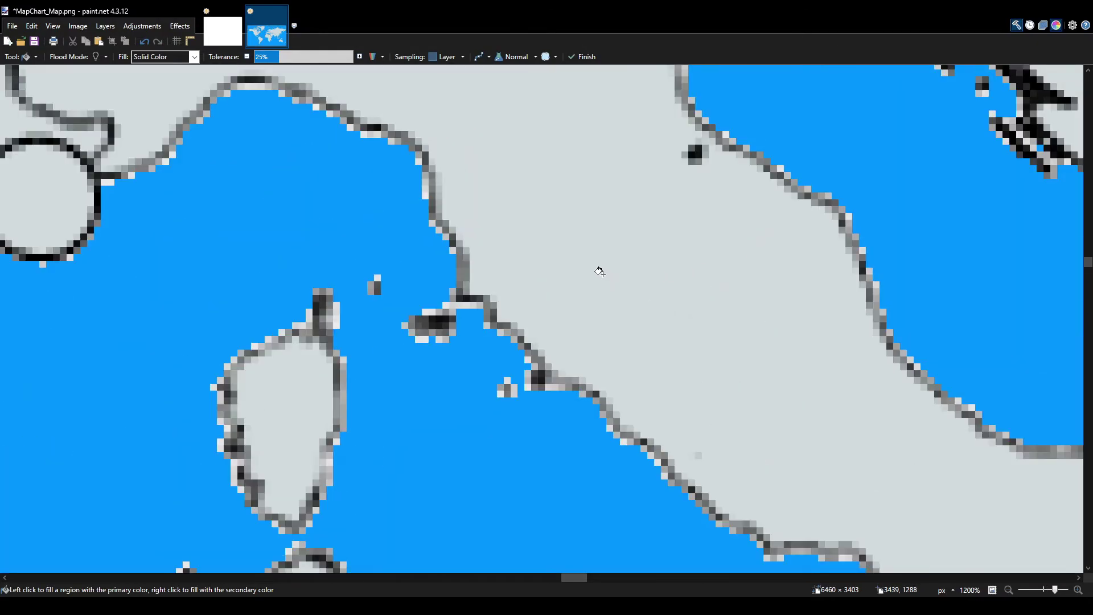
scroll(600, 270, "up", 4)
key("r")
scroll(590, 243, "down", 4)
scroll(590, 243, "down", 2)
key("f")
key("ctrl+z")
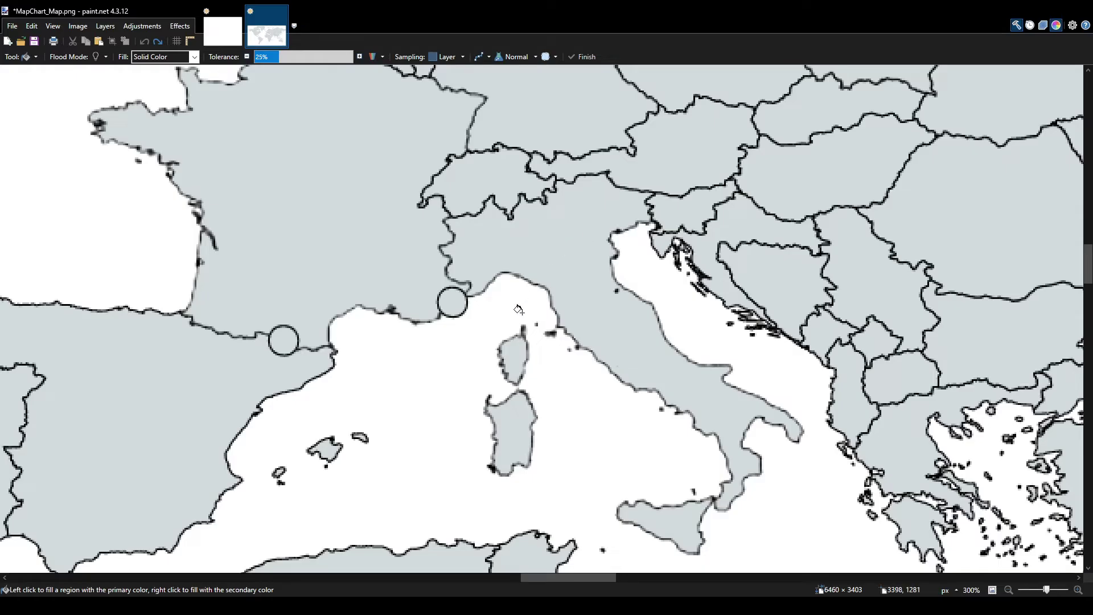
left_click(405, 385)
Activate the Recolor tool and examine the refilled oceans and country borders around Europe
key("b")
scroll(516, 232, "down", 5)
scroll(516, 232, "down", 5)
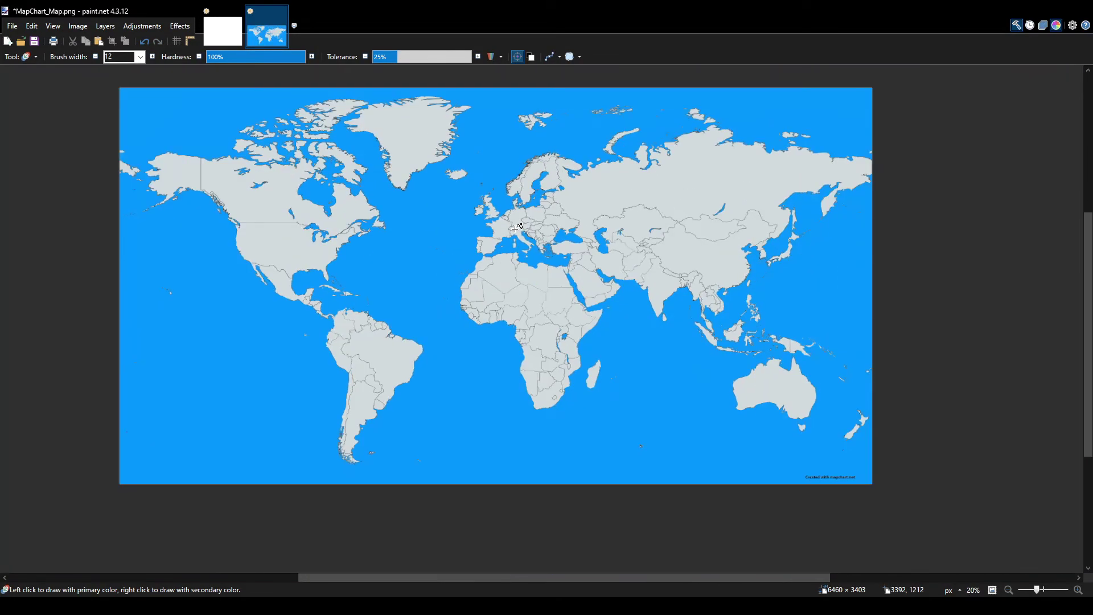
scroll(515, 225, "up", 3)
scroll(514, 216, "up", 2)
scroll(514, 209, "down", 3)
scroll(513, 210, "up", 2)
scroll(513, 210, "down", 6)
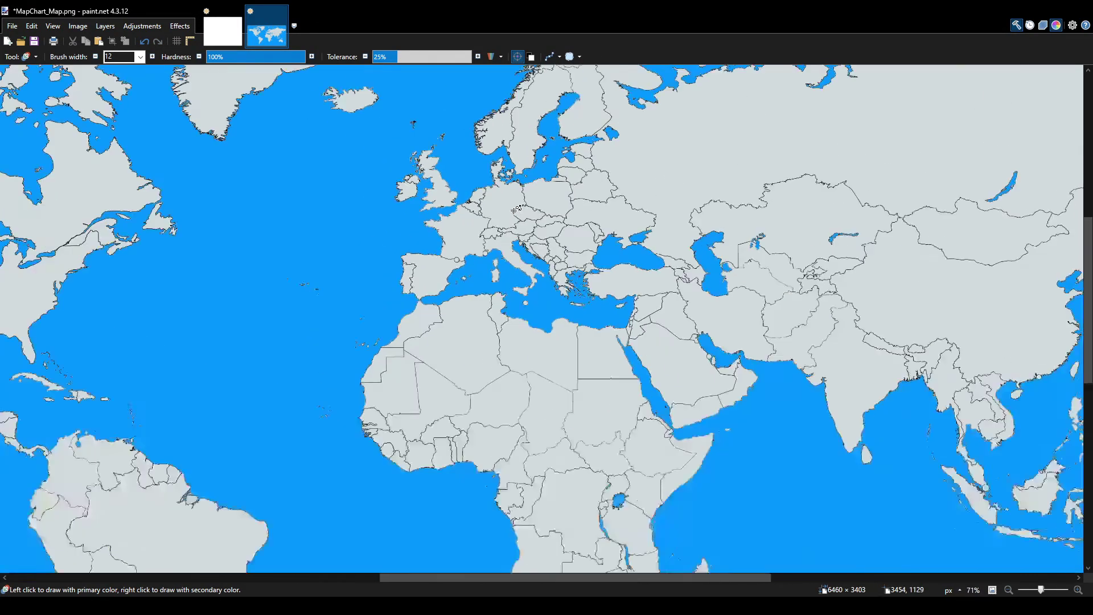
Try a Recolor stroke over the "Created with mapchart.net" credit near the map's southeastern corner, and undo it
scroll(514, 210, "down", 3)
scroll(609, 248, "left", 4)
scroll(734, 255, "up", 8)
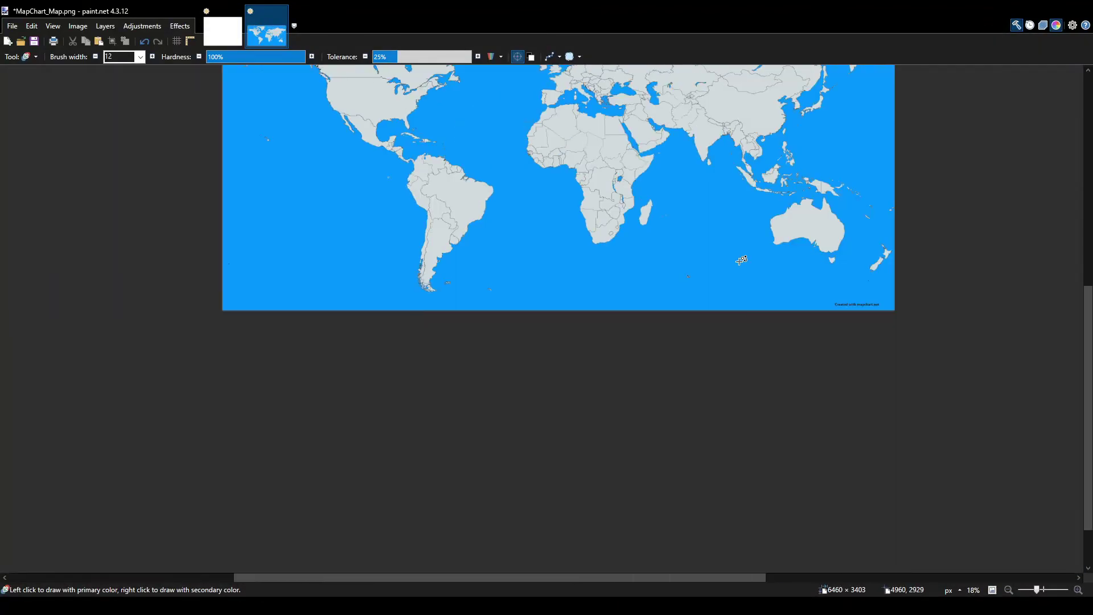
left_click_drag(446, 337, 523, 333)
key("ctrl+z")
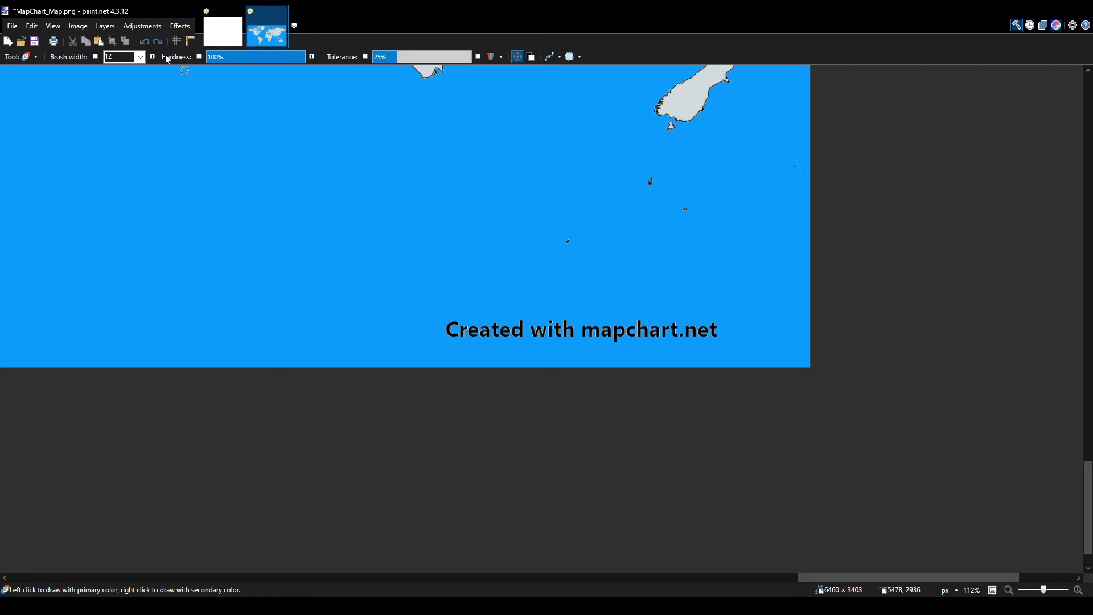
Paint over the "Created with mapchart.net" credit in ocean blue using the Paintbrush at width 12
key("b")
scroll(453, 329, "up", 2)
mouse_move(453, 329)
left_mouse_down()
mouse_move(545, 325)
mouse_move(436, 322)
mouse_move(739, 329)
left_mouse_up()
key("ctrl+z")
scroll(423, 315, "down", 1)
scroll(423, 314, "down", 3)
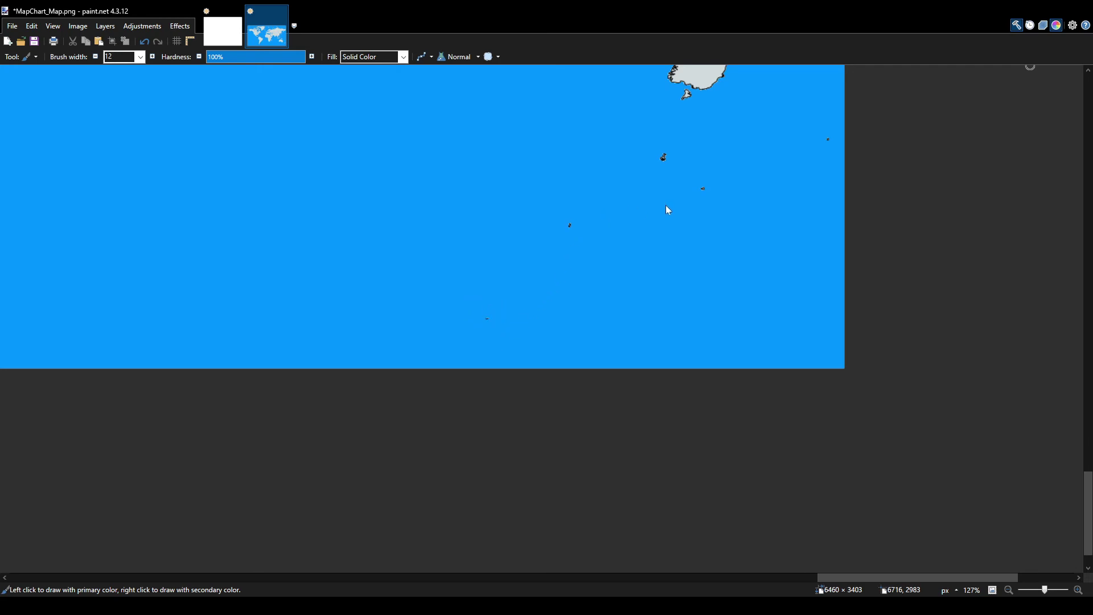
scroll(539, 252, "down", 2, "ctrl")
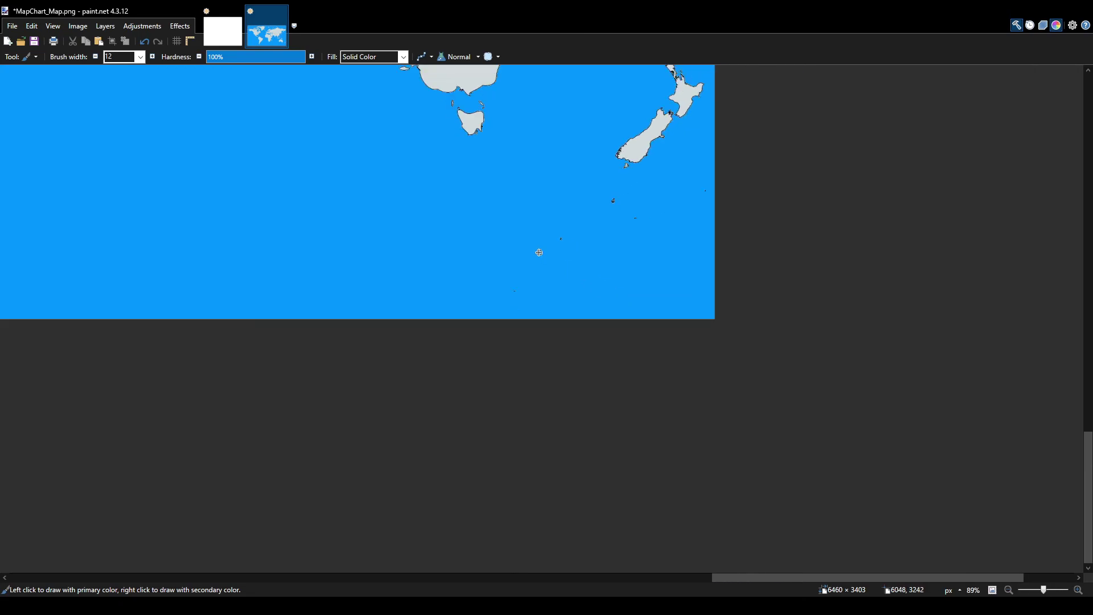
scroll(539, 252, "down", 6, "ctrl")
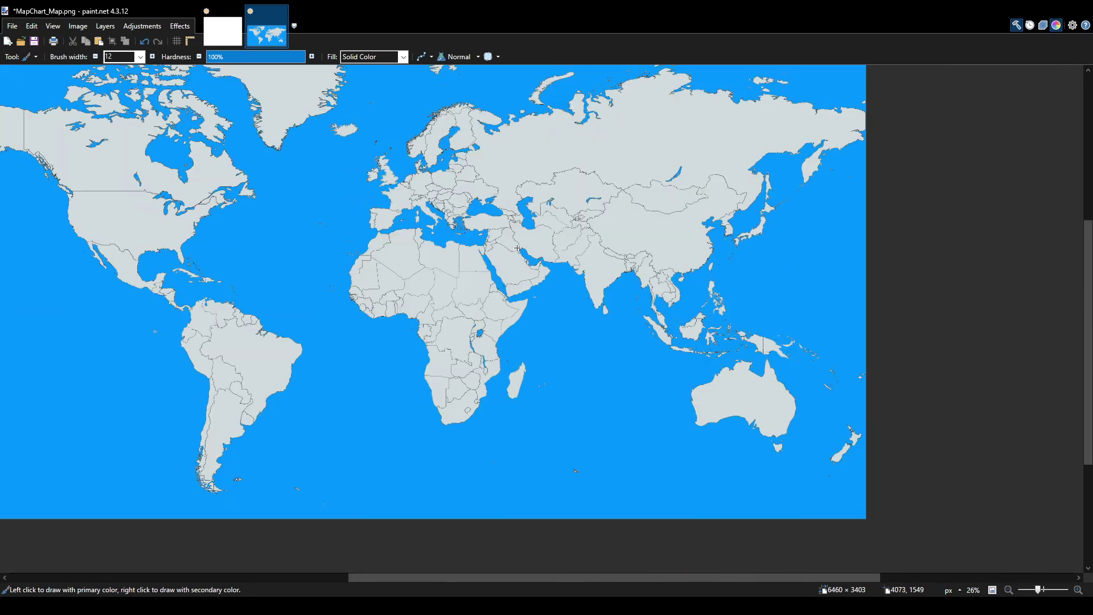